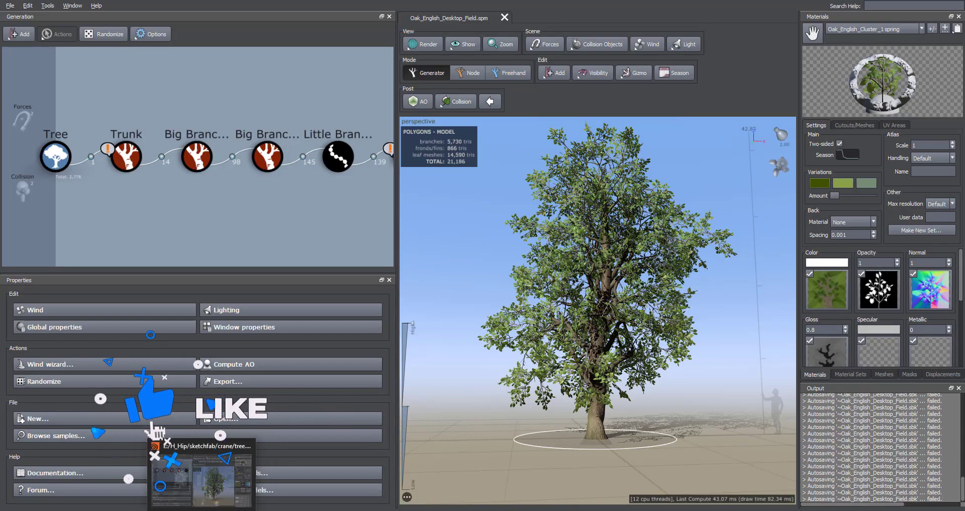
# - Examine the oak's generators from Tree and Trunk through the branches and Frond to the last Leaf Mesh
pyautogui.moveTo(120, 202); pyautogui.dragTo(187, 201, button='middle')
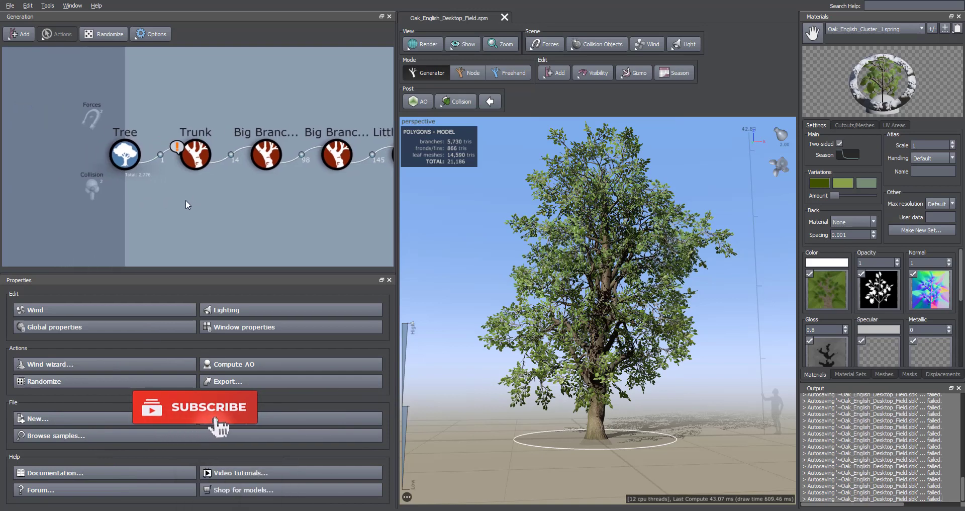
pyautogui.moveTo(158, 106); pyautogui.dragTo(121, 160)
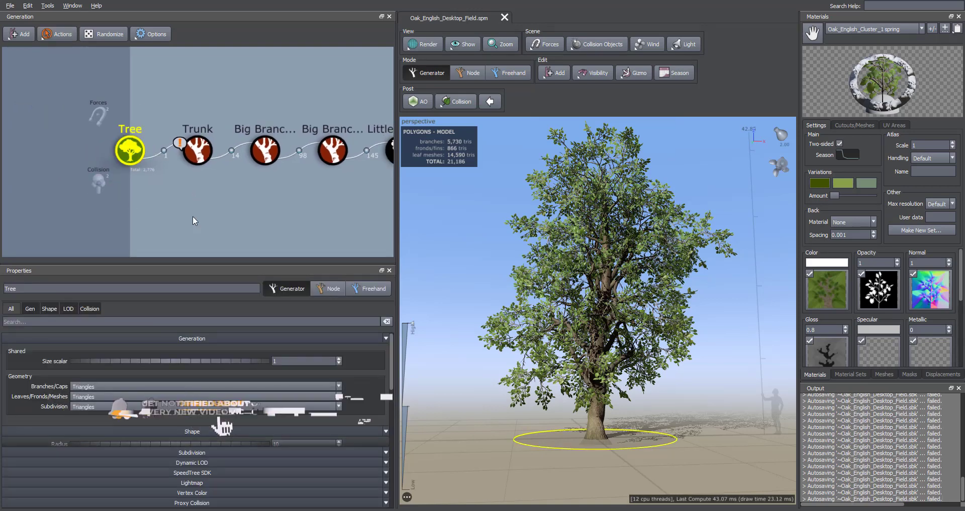
pyautogui.click(196, 150)
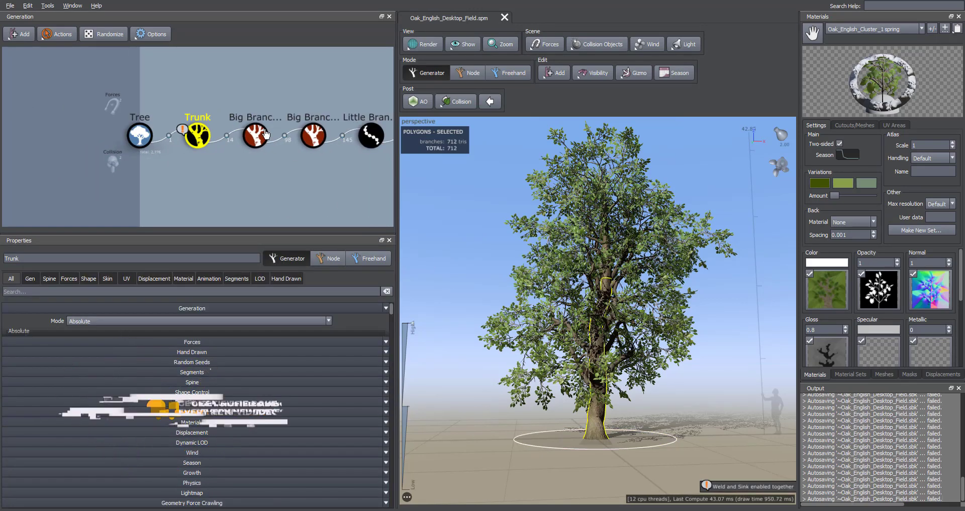
pyautogui.moveTo(486, 379); pyautogui.dragTo(475, 397)
pyautogui.click(229, 164)
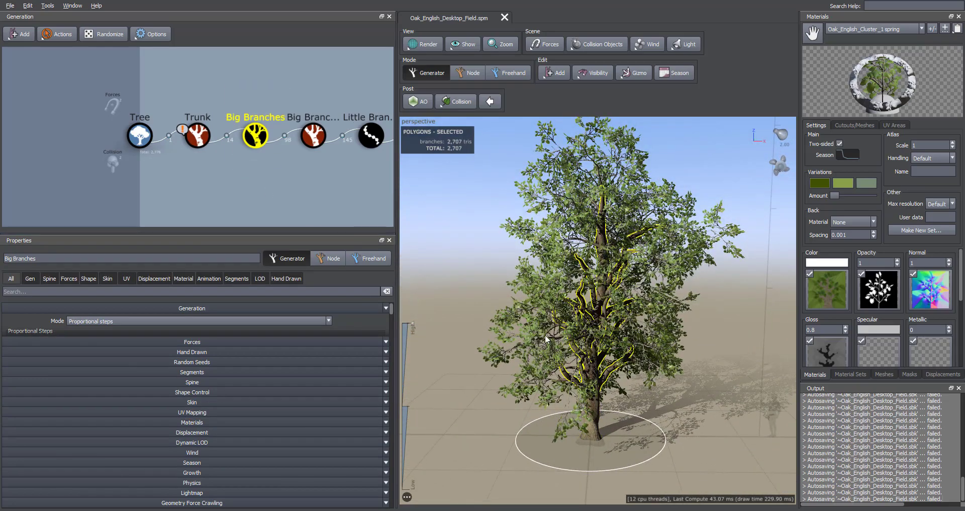
pyautogui.scroll(5, 585, 331)
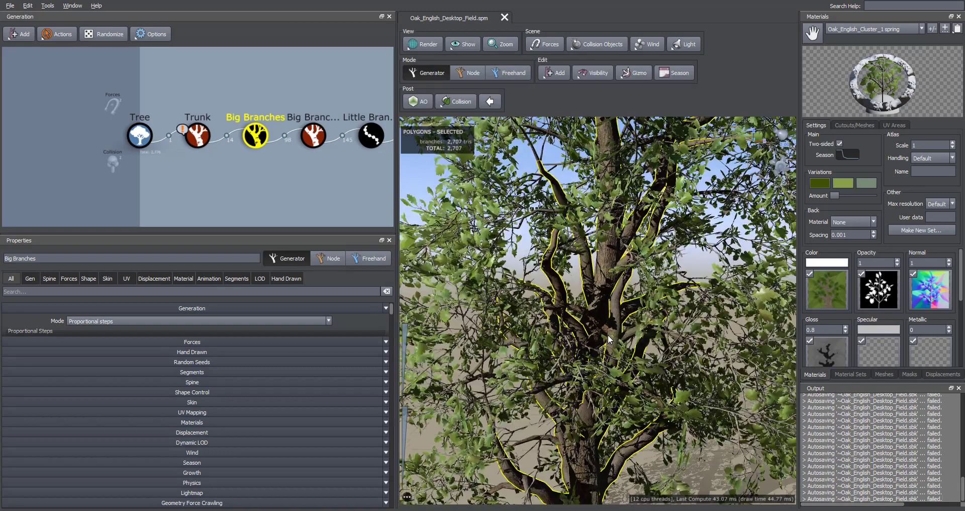
pyautogui.scroll(-5, 608, 339)
pyautogui.click(313, 135)
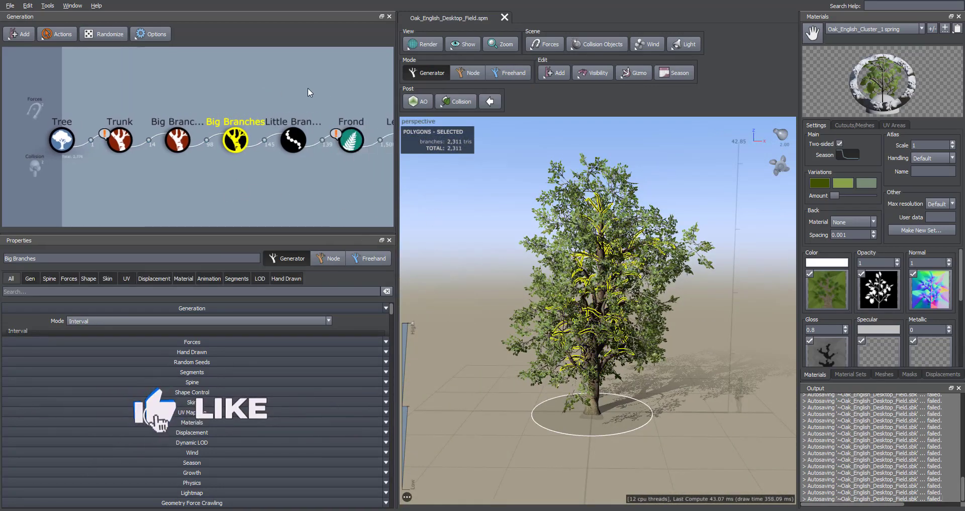
pyautogui.click(293, 139)
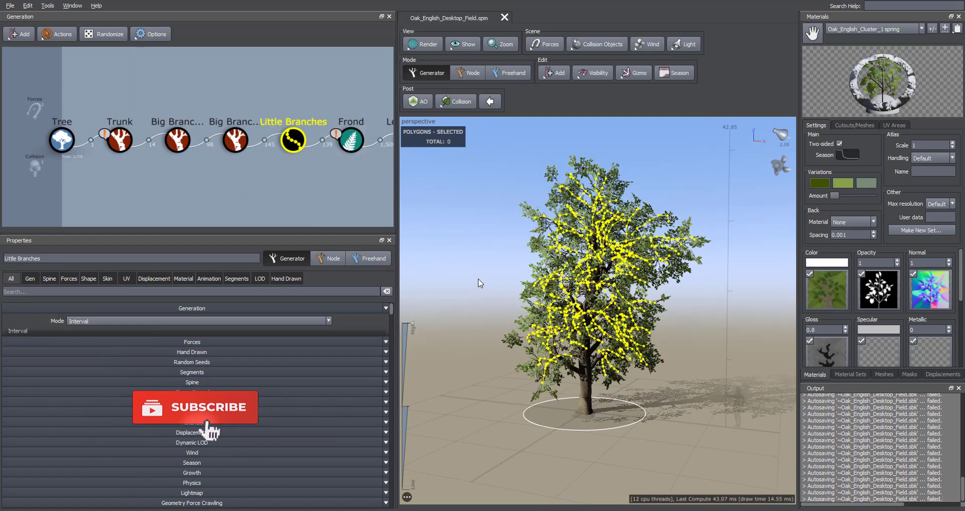
pyautogui.click(350, 140)
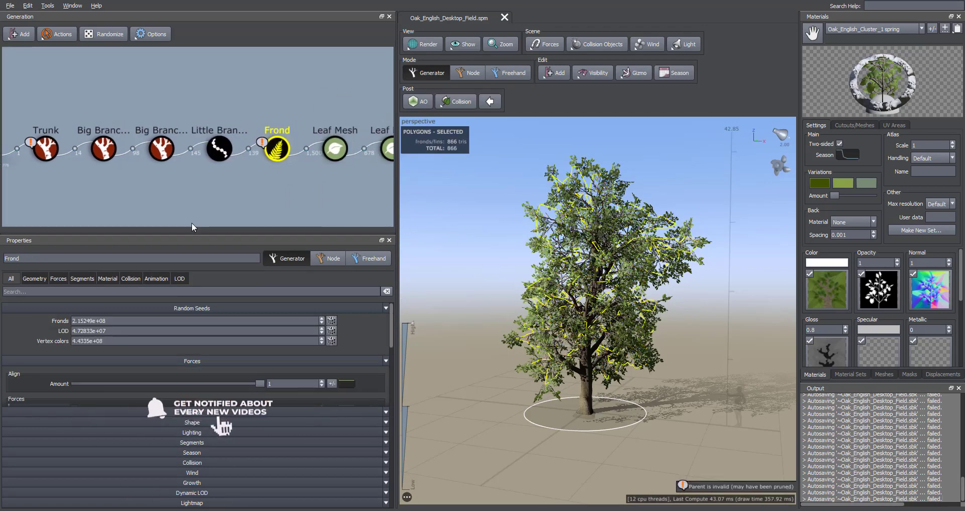
pyautogui.click(266, 148)
pyautogui.click(325, 151)
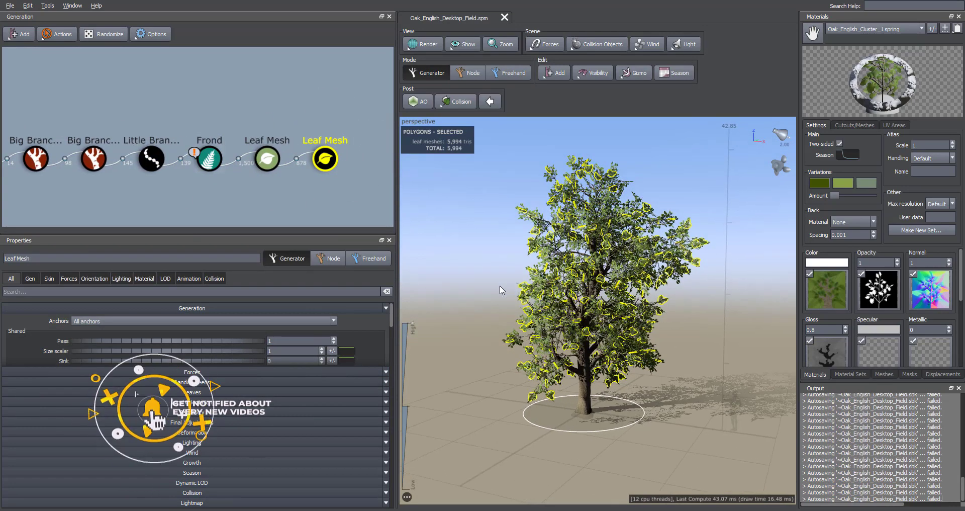
# - Inspect the highlighted leaf meshes up close, then clear the selection and view the whole oak tree
pyautogui.scroll(6, 554, 300)
pyautogui.moveTo(639, 338); pyautogui.dragTo(582, 298, button='middle')
pyautogui.moveTo(582, 298); pyautogui.dragTo(728, 373)
pyautogui.scroll(3, 694, 313)
pyautogui.click(305, 215)
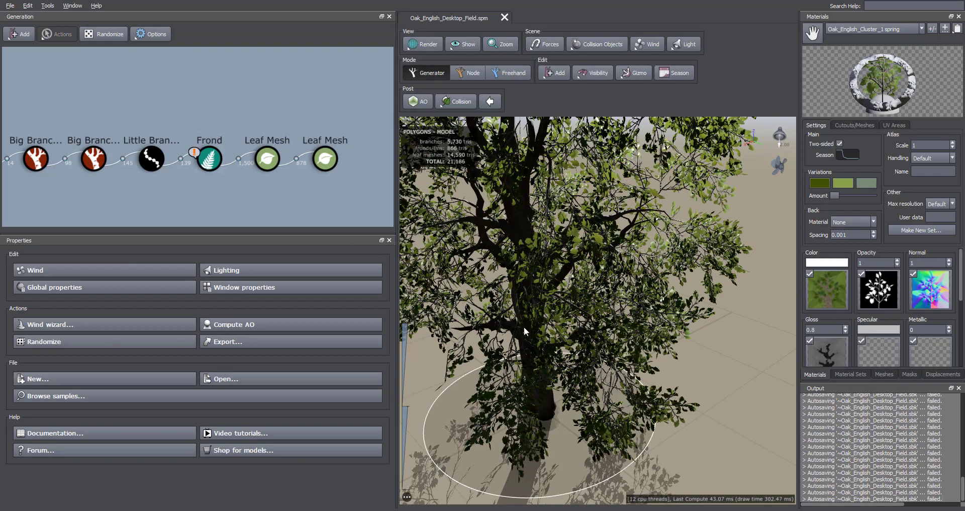
pyautogui.moveTo(524, 332); pyautogui.dragTo(595, 294)
pyautogui.scroll(-5, 530, 334)
# - Export the oak tree as an Autodesk FBX mesh named Oak_English_Desktop_Field.fbx in the crane folder
pyautogui.click(9, 6)
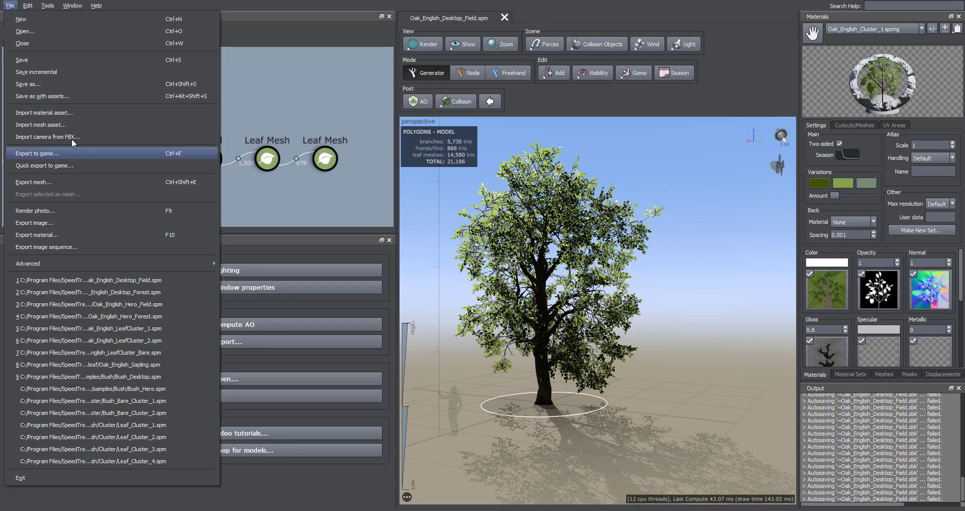
pyautogui.click(70, 180)
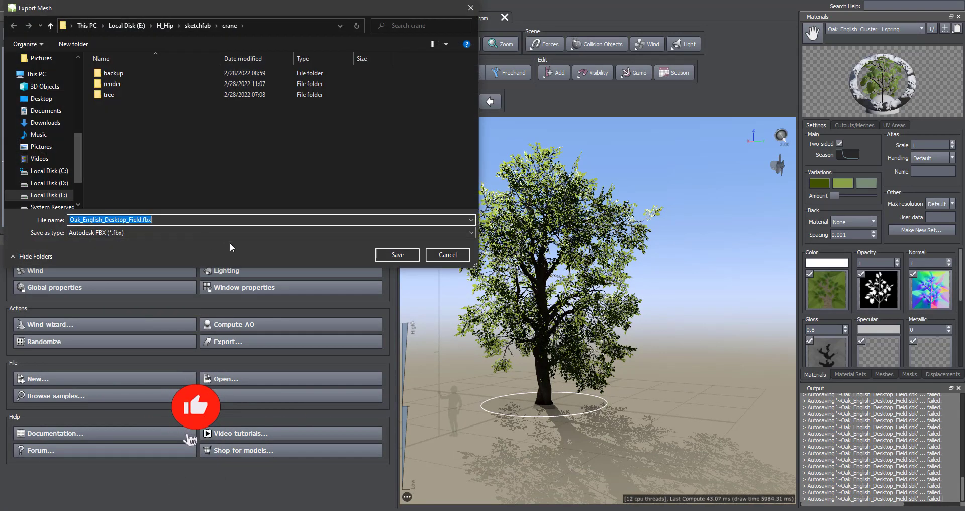
pyautogui.click(136, 232)
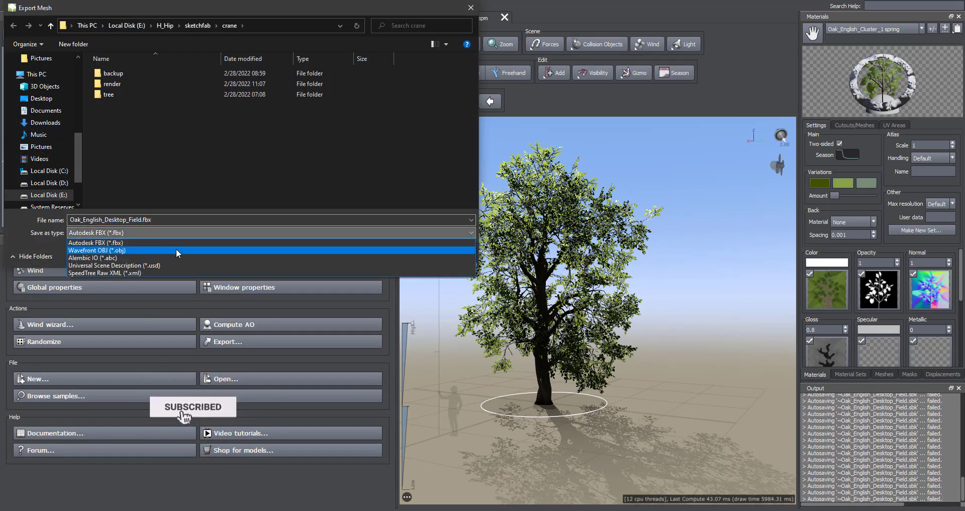
pyautogui.click(150, 247)
pyautogui.click(397, 255)
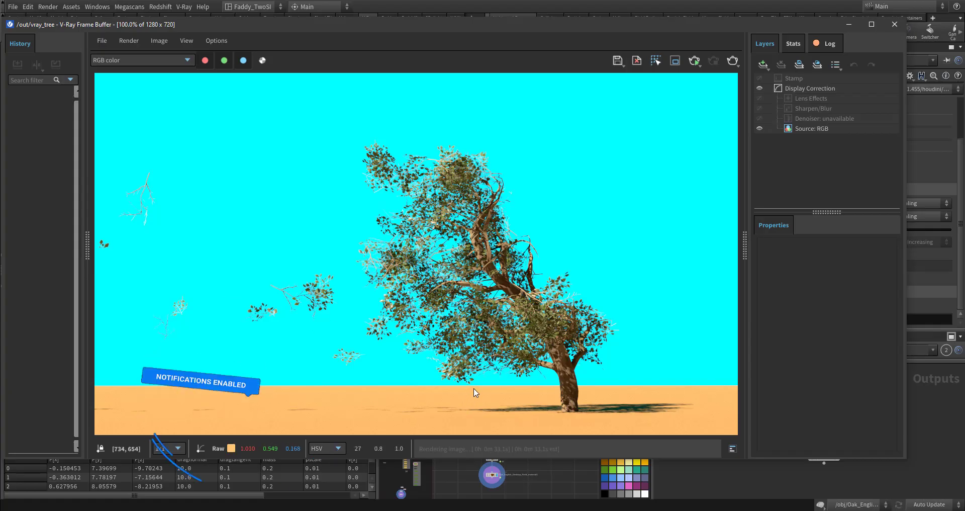
# - Switch to Houdini, move the V-Ray Frame Buffer aside and go up to the object-level network
pyautogui.moveTo(496, 30); pyautogui.dragTo(525, 39)
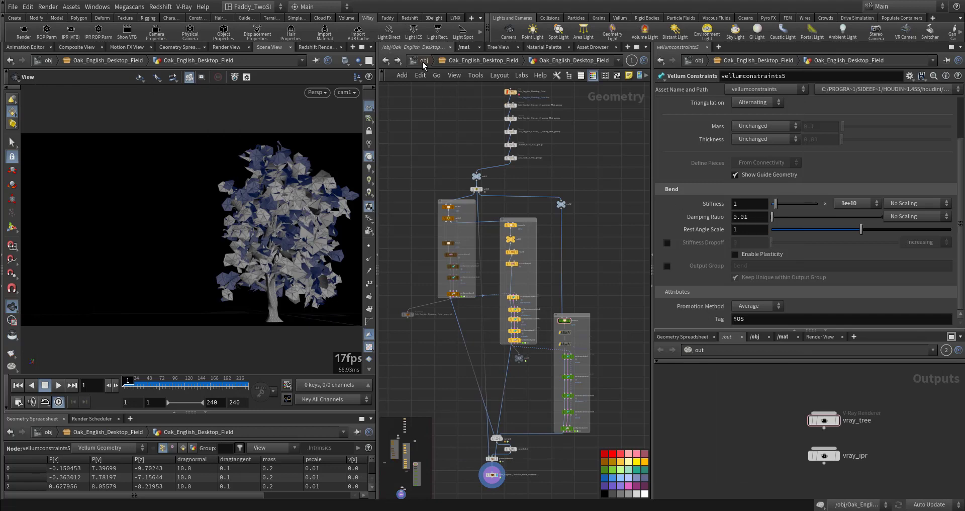
pyautogui.click(423, 60)
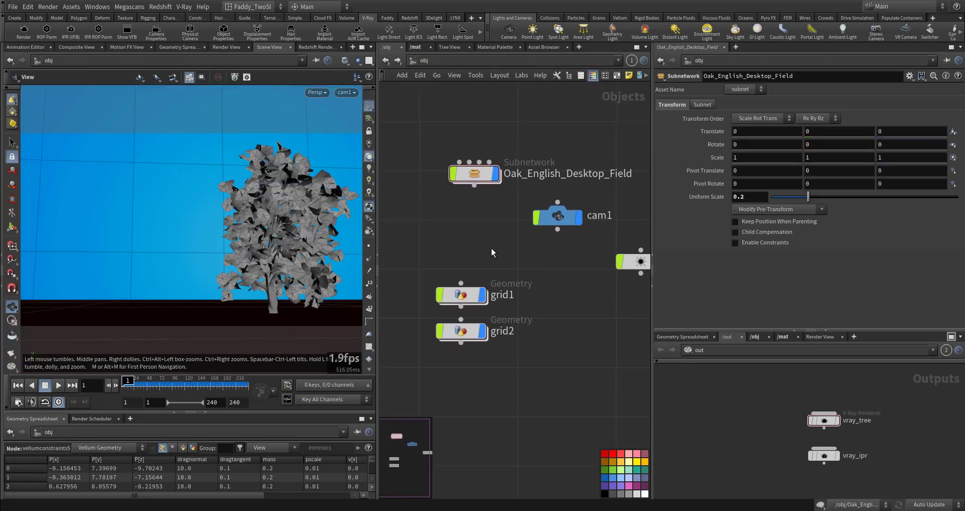
pyautogui.moveTo(485, 302)
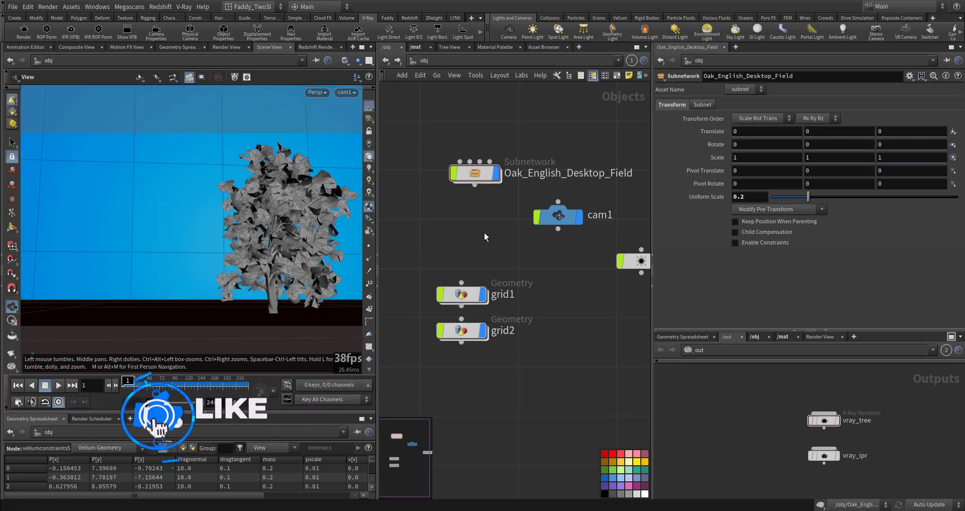
# - Inspect the vrayLightSun light and the existing Oak_English_Desktop_Field subnetwork in the object network
pyautogui.moveTo(523, 226); pyautogui.dragTo(462, 262, button='middle')
pyautogui.click(496, 252)
pyautogui.moveTo(627, 248); pyautogui.dragTo(643, 292, button='middle')
pyautogui.click(522, 272)
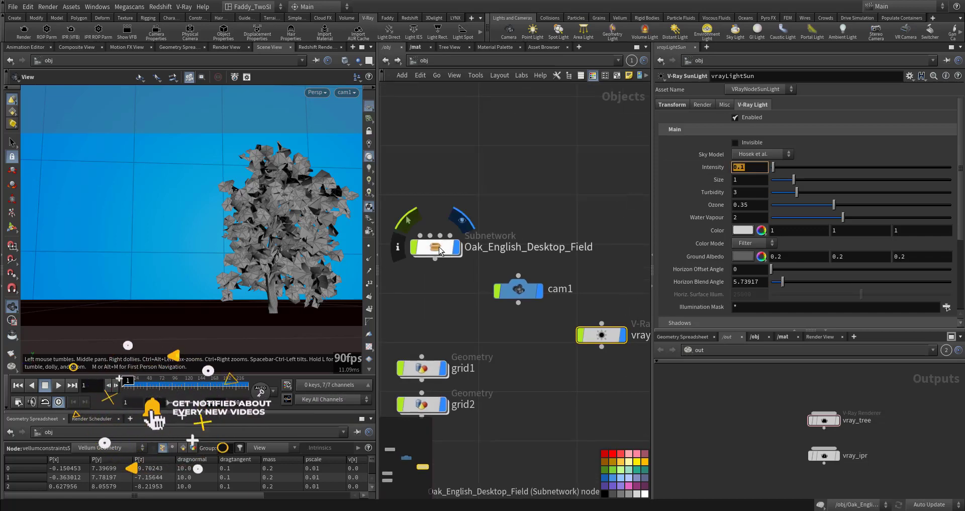
pyautogui.click(439, 247)
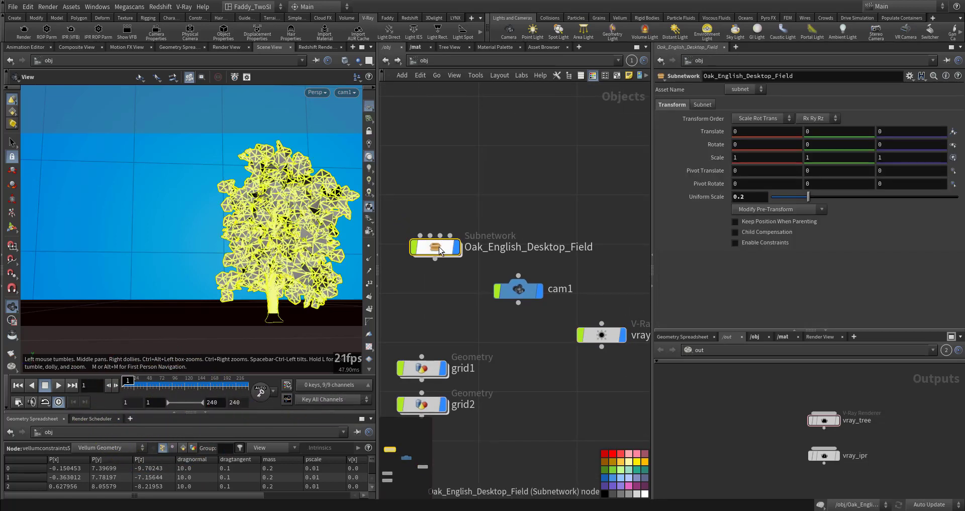
pyautogui.click(481, 188)
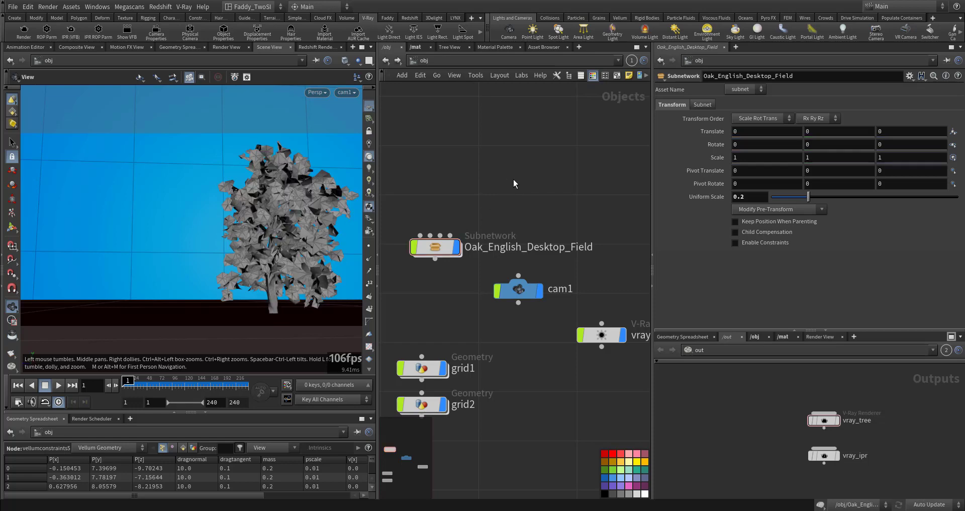
# - Add a SpeedTree Importer node to empty space above the existing oak subnetwork
pyautogui.press('Tab')
pyautogui.moveTo(541, 337)
pyautogui.moveTo(556, 377)
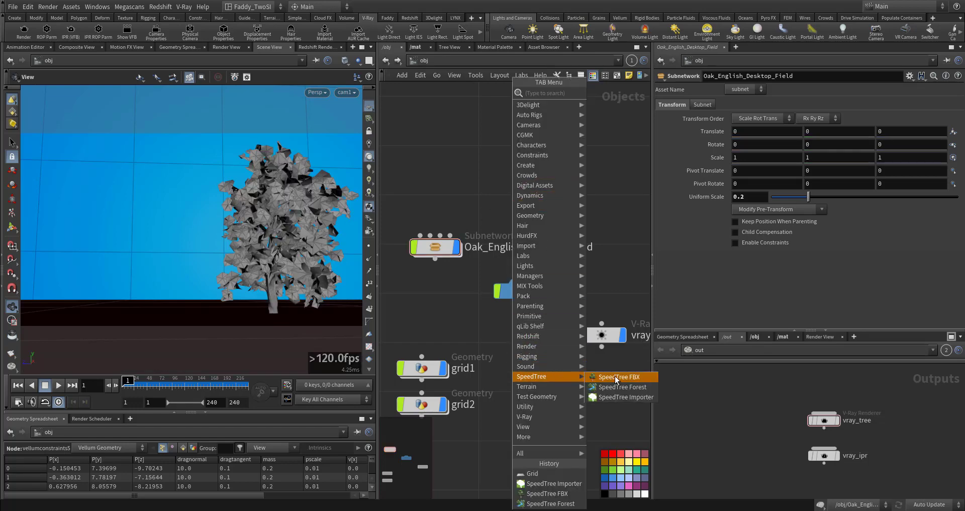
pyautogui.click(625, 398)
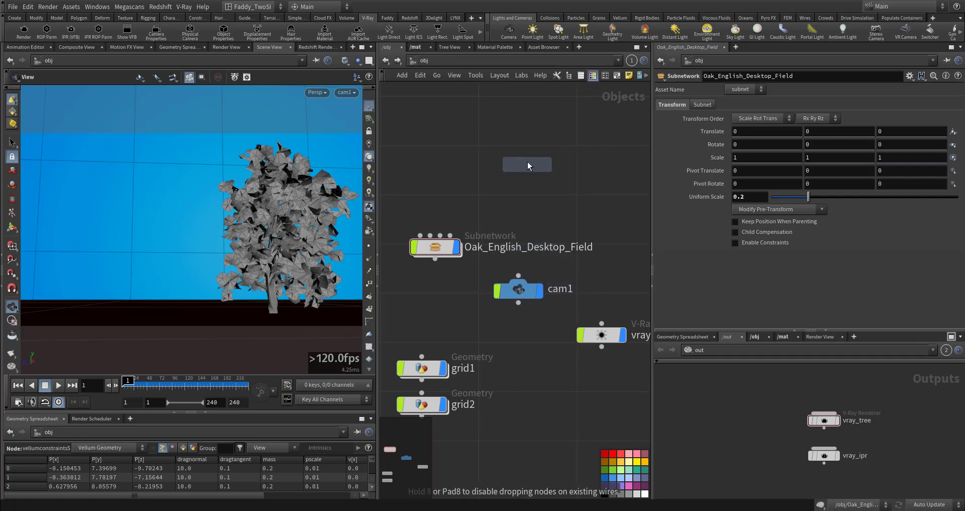
pyautogui.click(528, 164)
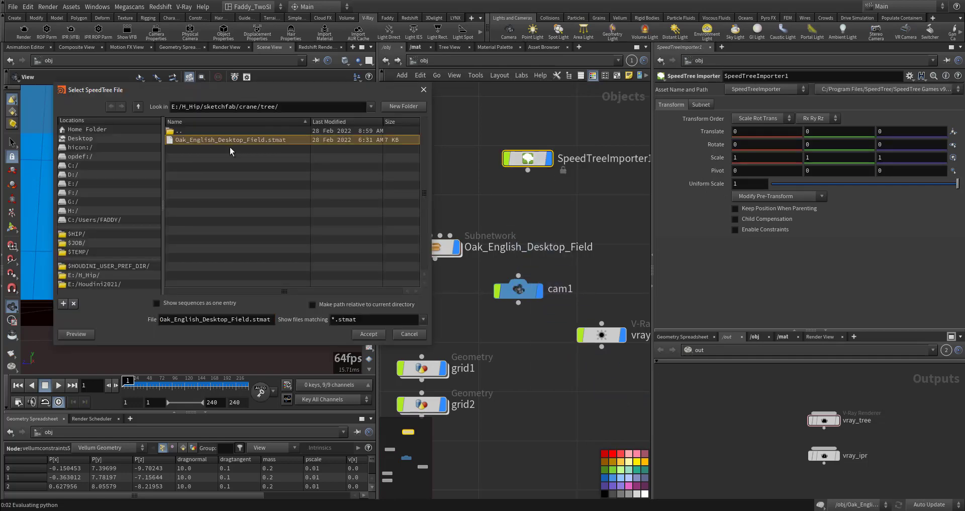
# - Import Oak_English_Desktop_Field.stmat with SpeedTree Redshift materials and dismiss the console
pyautogui.click(372, 332)
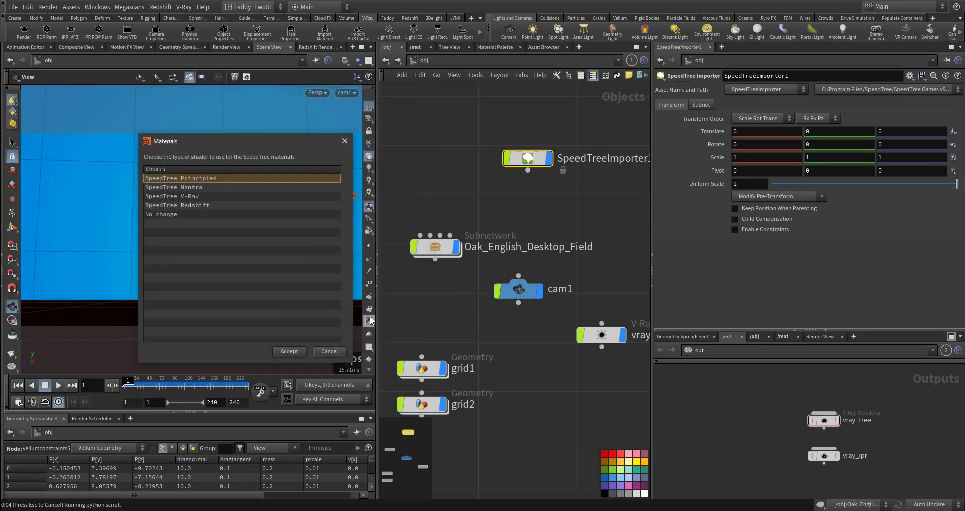
pyautogui.click(201, 205)
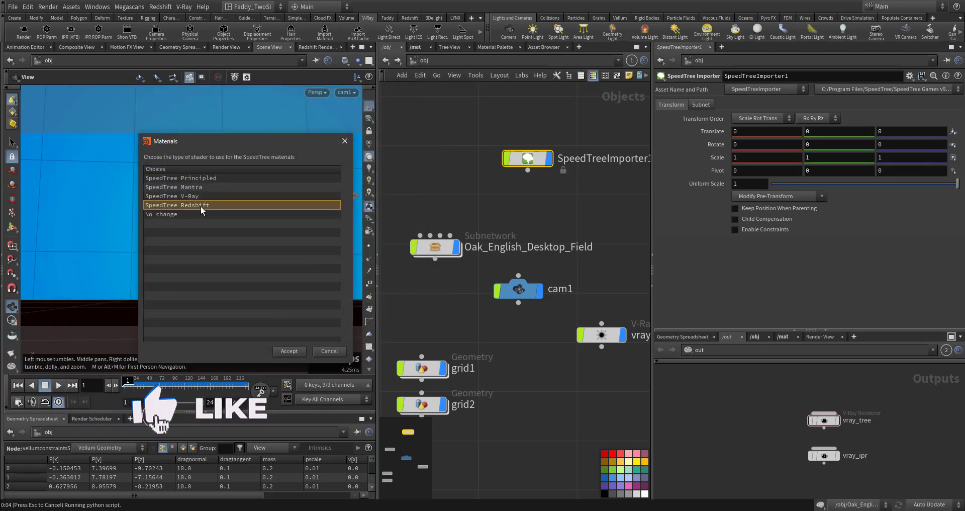
pyautogui.moveTo(204, 143); pyautogui.dragTo(330, 167)
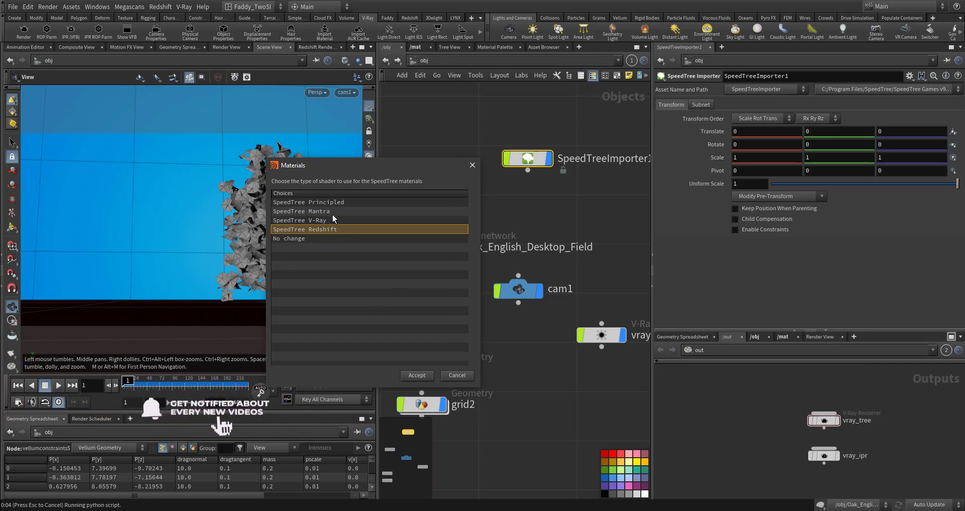
pyautogui.click(416, 375)
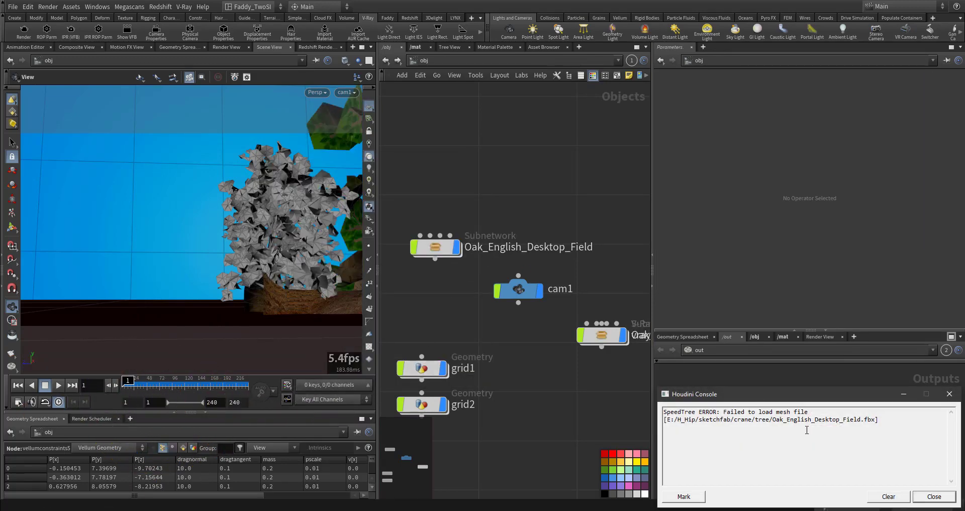
pyautogui.click(948, 394)
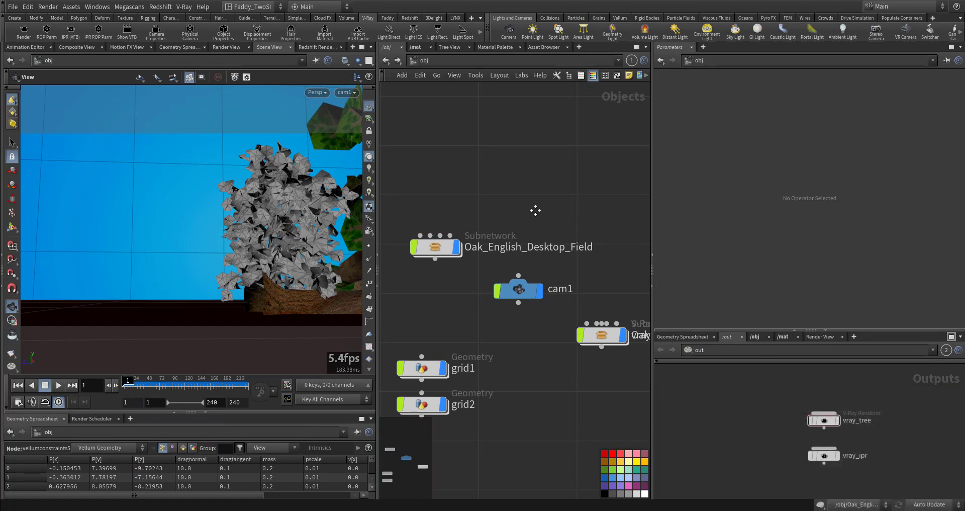
# - Move the newly imported Oak_English_Desktop_Field_fbx subnetwork off the vrayLightSun node to a free spot below it
pyautogui.scroll(-3, 564, 227)
pyautogui.scroll(-2, 518, 304)
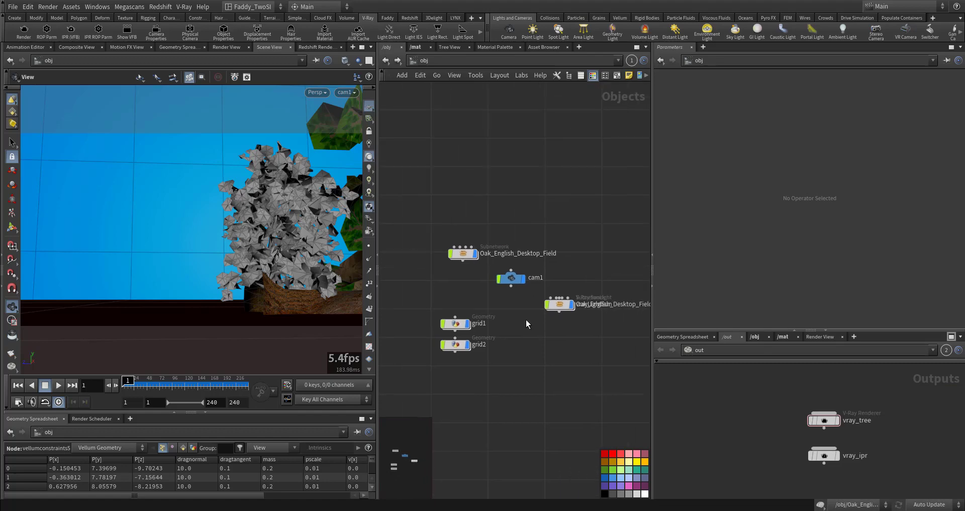
pyautogui.scroll(2, 486, 274)
pyautogui.click(451, 243)
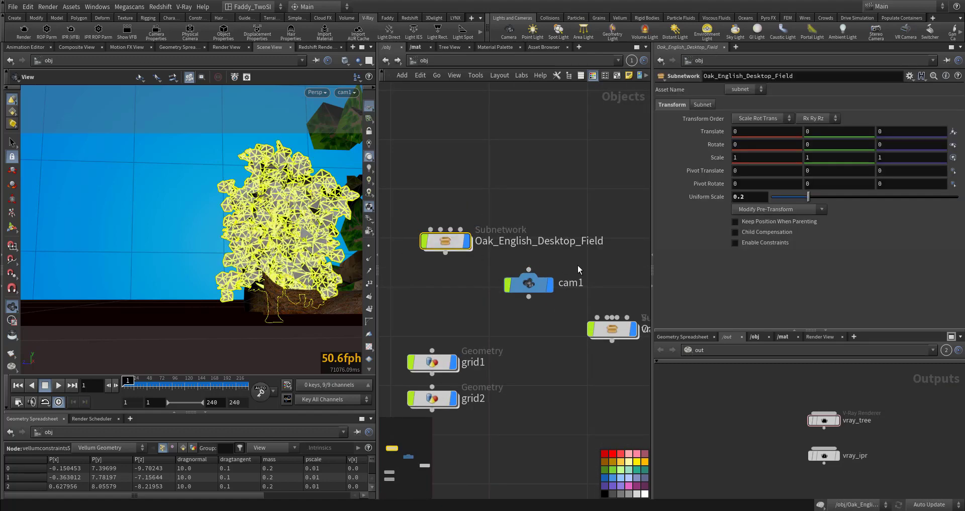
pyautogui.click(611, 333)
pyautogui.moveTo(611, 332); pyautogui.dragTo(544, 307, button='middle')
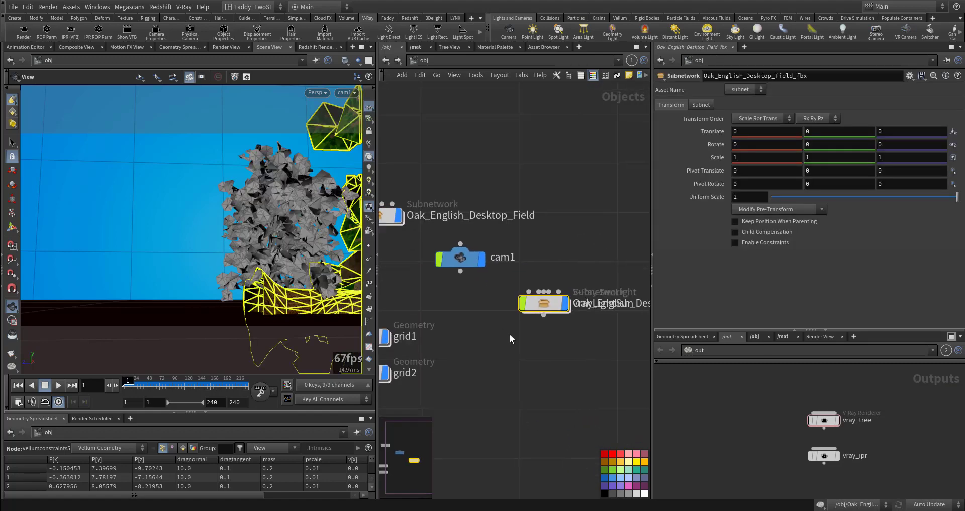
pyautogui.moveTo(548, 305); pyautogui.dragTo(541, 358)
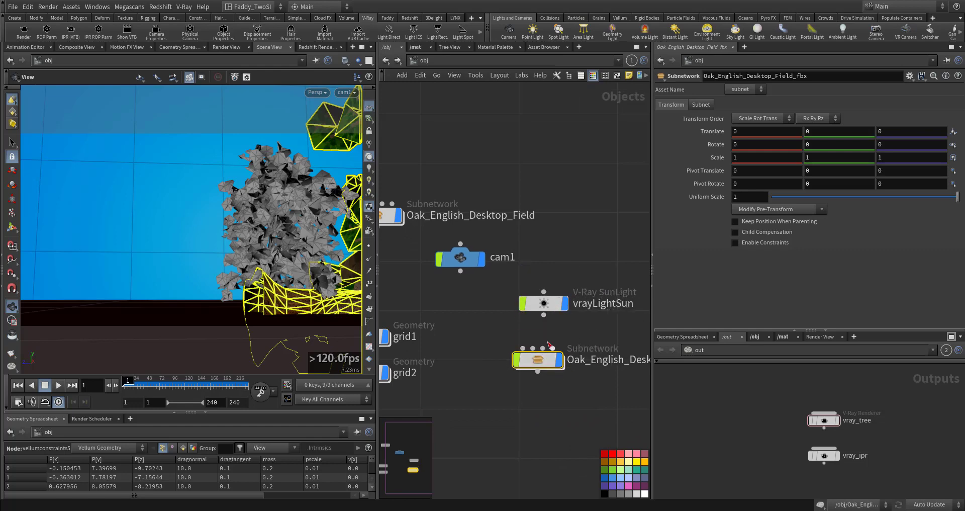
# - Enter the imported oak's materials network and inspect the surface shader inside Oak_bark_3_Mat
pyautogui.doubleClick(545, 354)
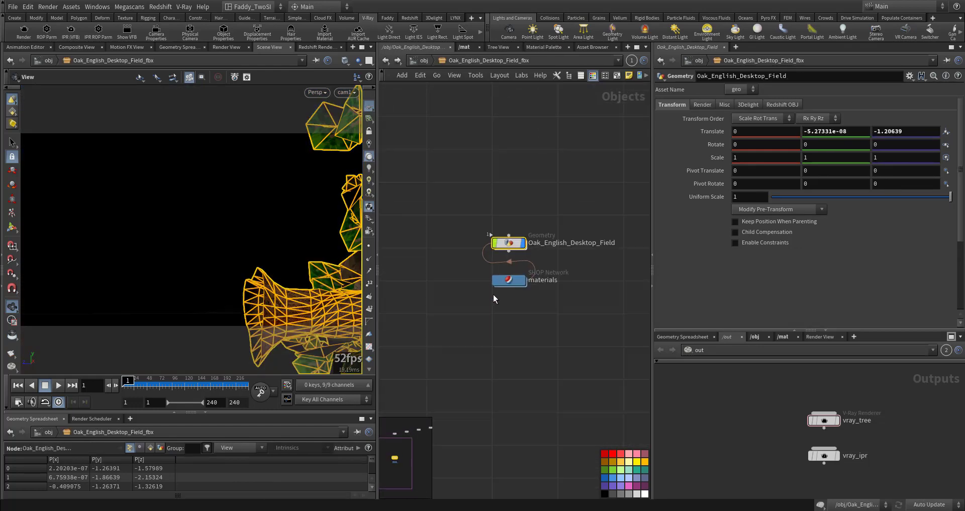
pyautogui.doubleClick(517, 275)
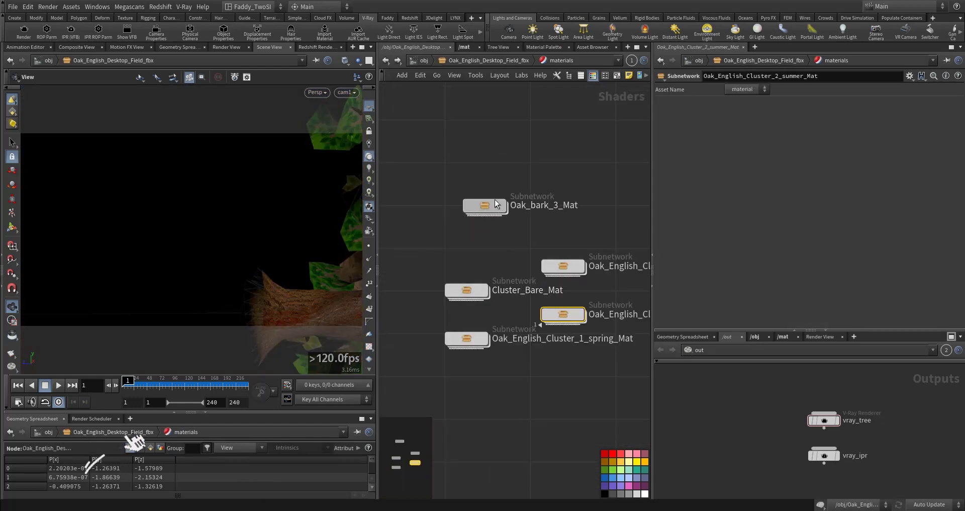
pyautogui.doubleClick(490, 195)
pyautogui.moveTo(473, 213); pyautogui.dragTo(434, 334)
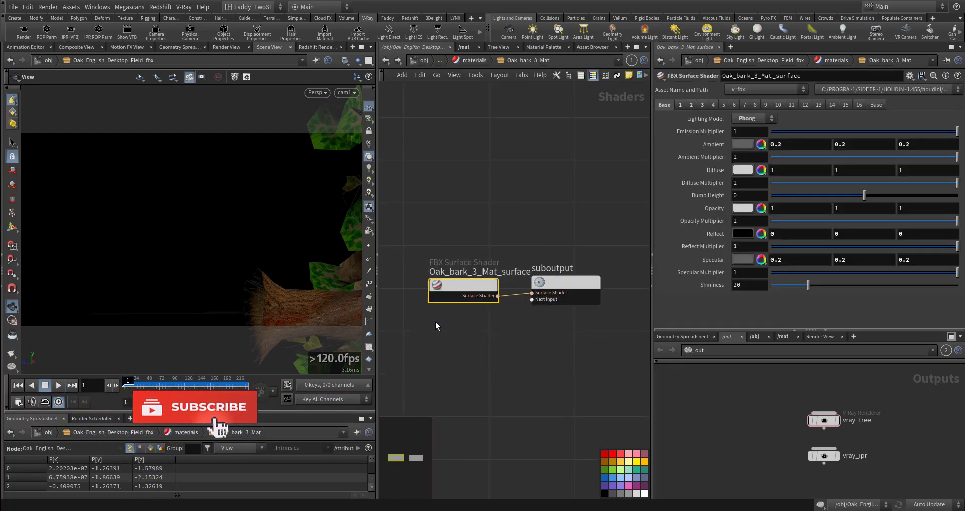
# - Inspect the surface shader and suboutput inside Oak_English_Cluster_2_summer_Mat, and return to the materials network
pyautogui.click(482, 61)
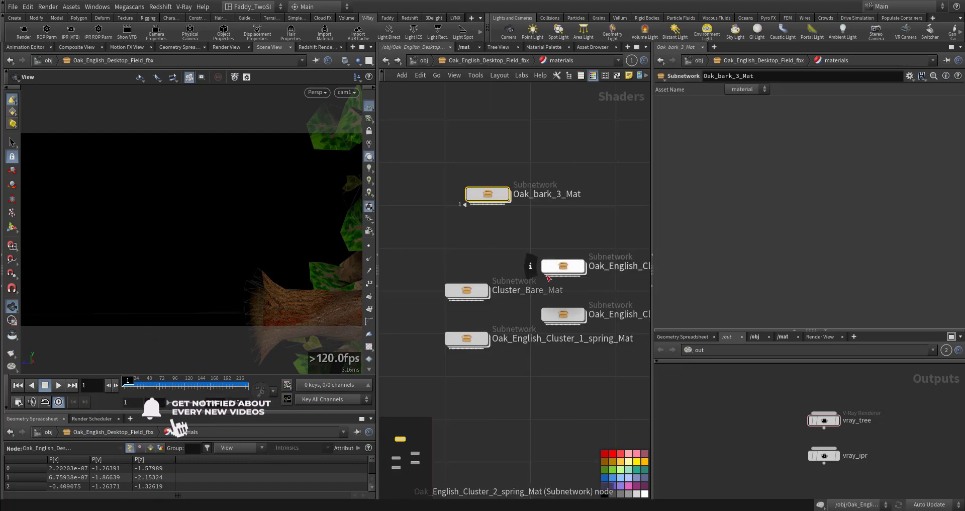
pyautogui.doubleClick(563, 314)
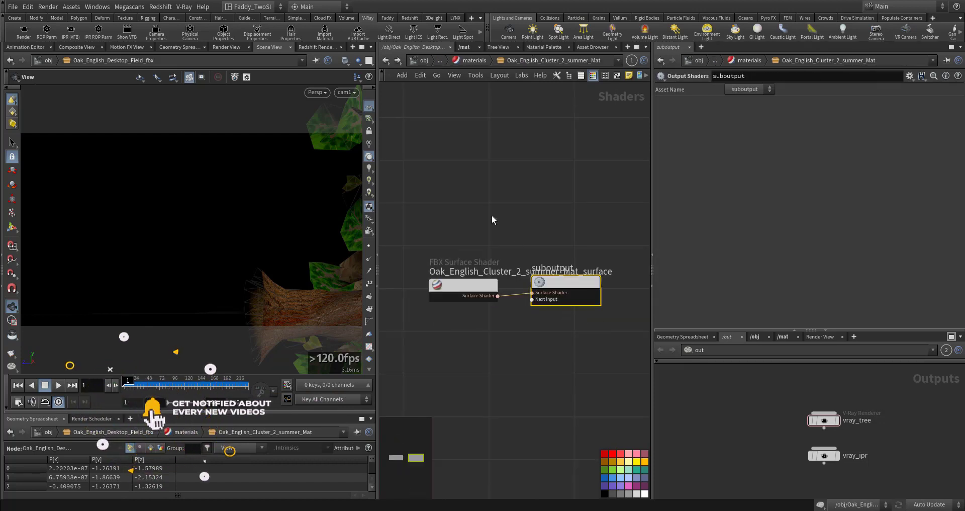
pyautogui.moveTo(550, 332); pyautogui.dragTo(547, 342)
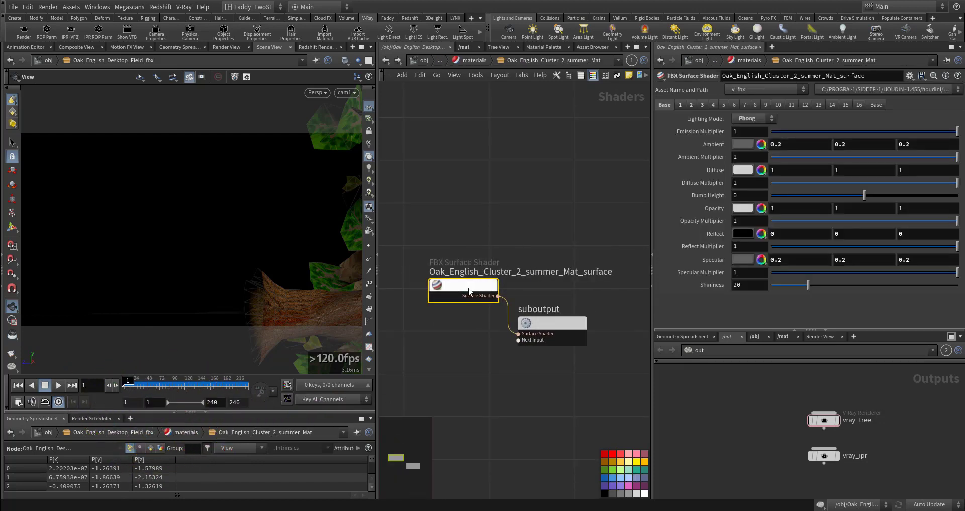
pyautogui.click(573, 329)
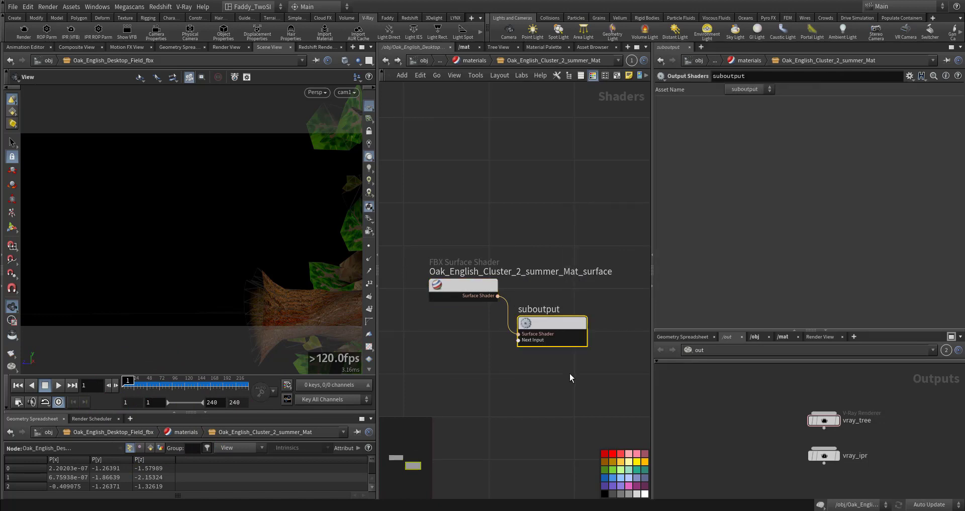
pyautogui.click(555, 271)
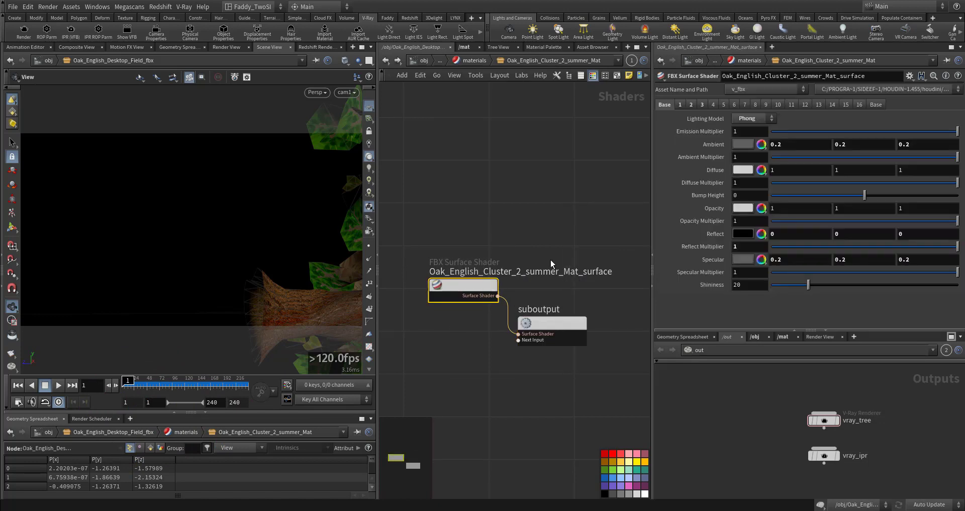
pyautogui.click(471, 60)
pyautogui.moveTo(506, 252); pyautogui.dragTo(457, 234, button='middle')
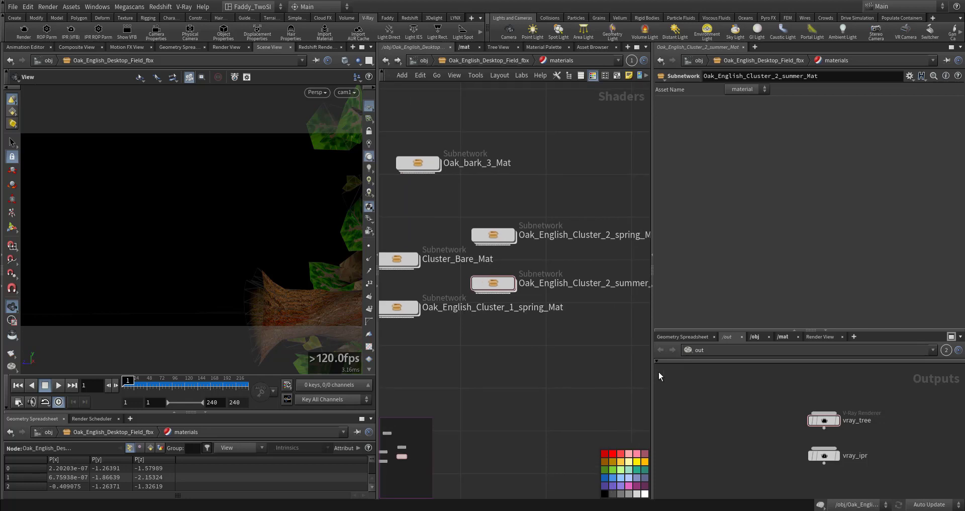
# - Show the /mat network with its vrayMtl shaders in the secondary network editor
pyautogui.click(783, 337)
pyautogui.moveTo(691, 408); pyautogui.dragTo(731, 399, button='middle')
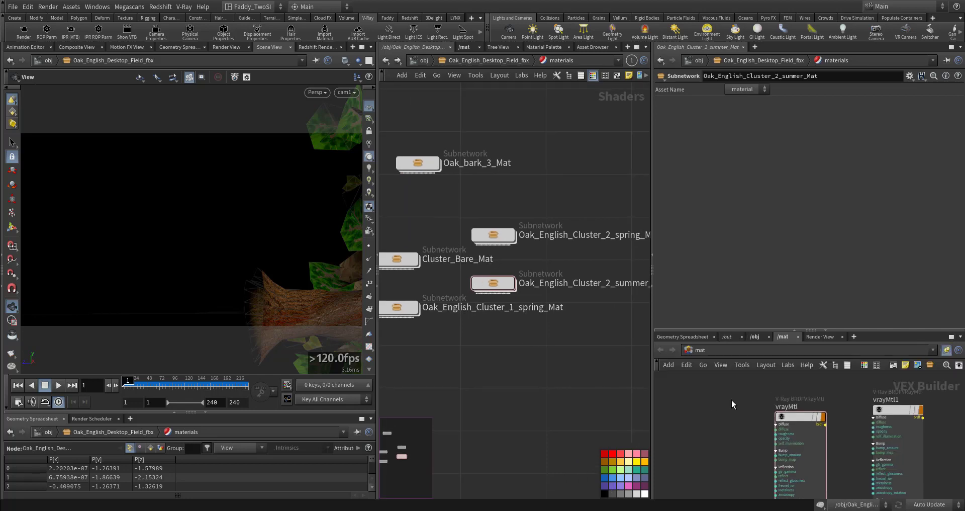
pyautogui.scroll(-3, 731, 400)
# - Inspect the FBX surface shader inside Cluster_Bare_Mat and return to the materials network
pyautogui.moveTo(566, 222); pyautogui.dragTo(719, 230, button='middle')
pyautogui.moveTo(514, 231); pyautogui.dragTo(518, 250)
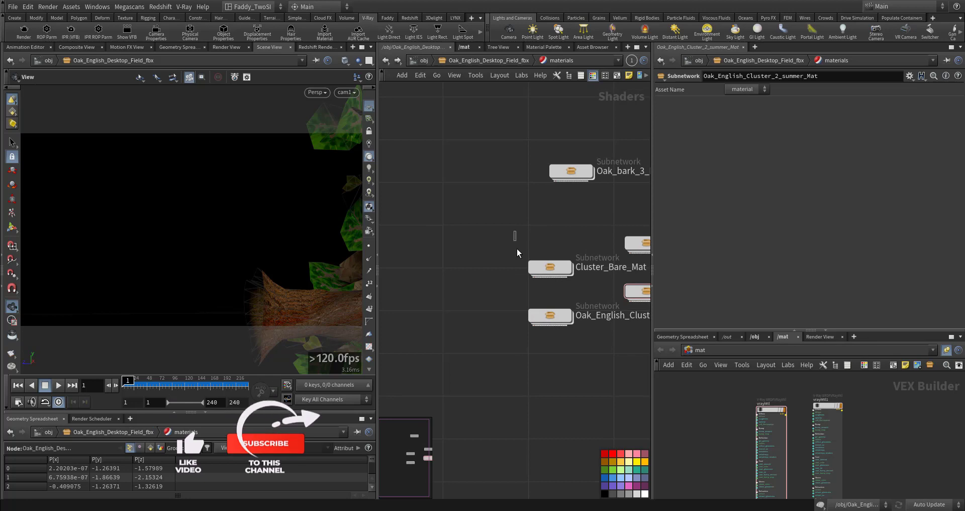
pyautogui.doubleClick(555, 268)
pyautogui.click(463, 285)
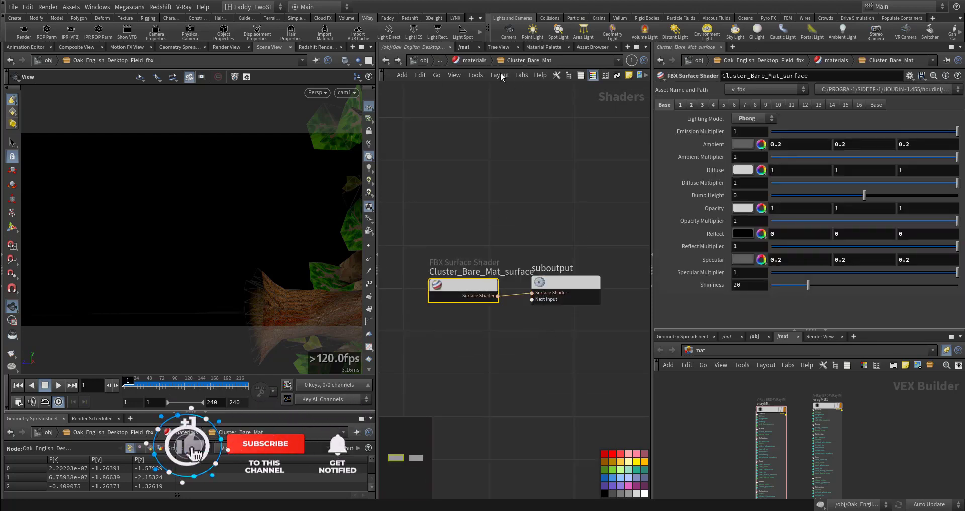
pyautogui.click(388, 59)
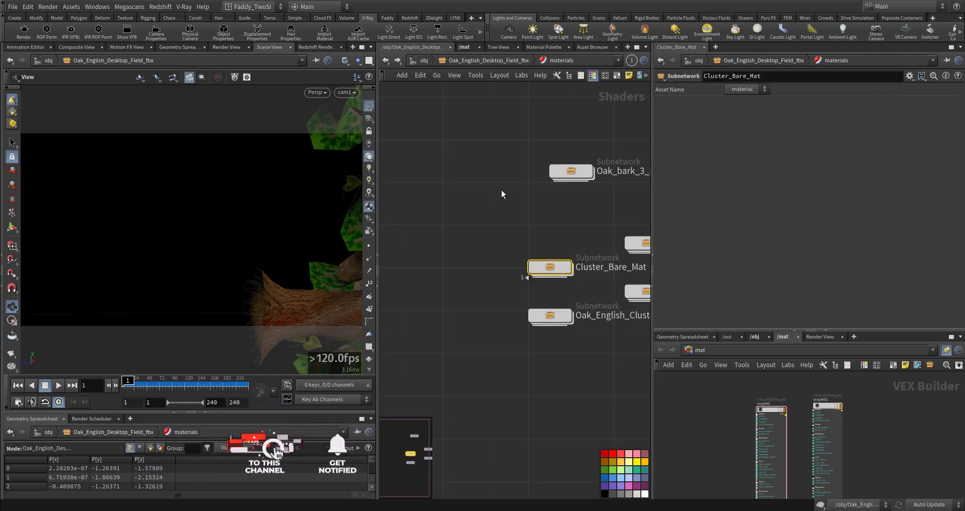
# - Hide the Oak_English_Desktop_Field_fbx subnetwork at object level and enter the original Oak_English_Desktop_Field subnetwork
pyautogui.click(433, 60)
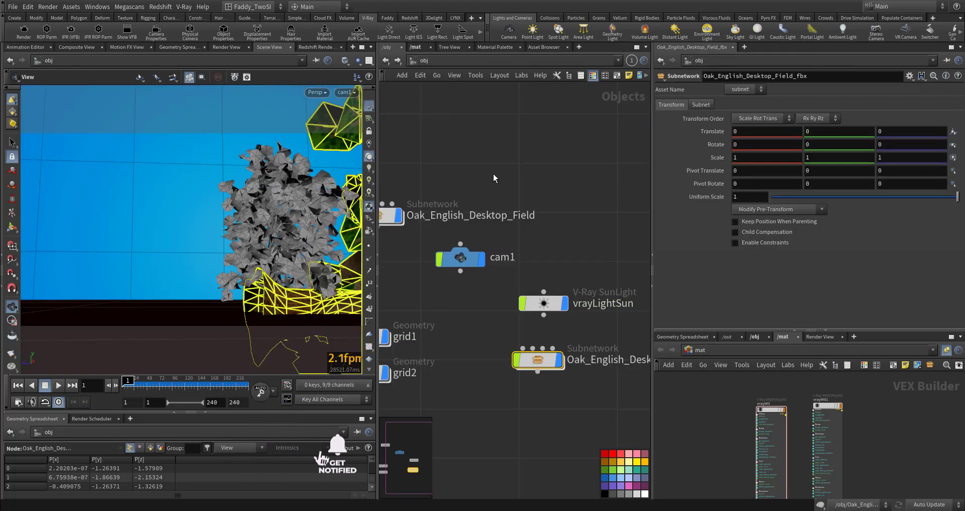
pyautogui.click(561, 366)
pyautogui.moveTo(437, 129); pyautogui.dragTo(579, 171, button='middle')
pyautogui.click(525, 257)
pyautogui.doubleClick(525, 256)
# - Examine the Color, Roughness and Opacity nodes feeding vrayMtl inside the V-Ray material Oak_English_Cluster_2_spring_Mat
pyautogui.doubleClick(548, 292)
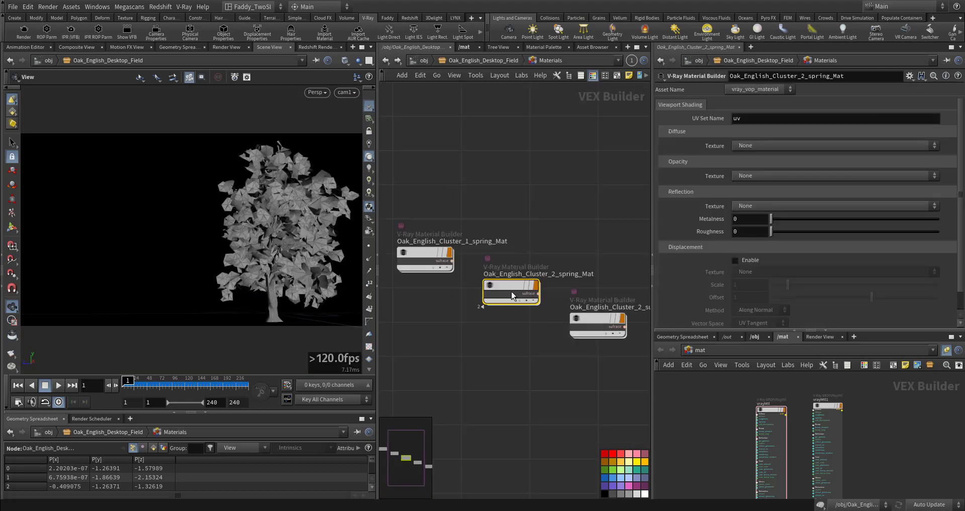
pyautogui.doubleClick(510, 301)
pyautogui.moveTo(506, 253); pyautogui.dragTo(580, 288, button='middle')
pyautogui.moveTo(580, 287); pyautogui.dragTo(477, 284, button='right')
pyautogui.moveTo(477, 284); pyautogui.dragTo(487, 340, button='middle')
pyautogui.scroll(7, 514, 263)
pyautogui.moveTo(491, 272); pyautogui.dragTo(452, 325, button='middle')
pyautogui.click(528, 266)
pyautogui.moveTo(492, 90); pyautogui.dragTo(473, 217, button='middle')
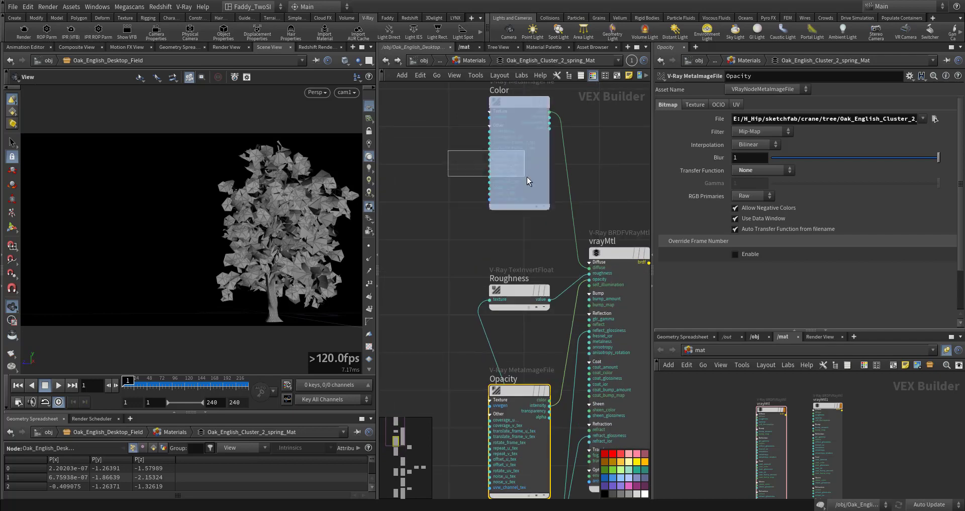
pyautogui.click(473, 60)
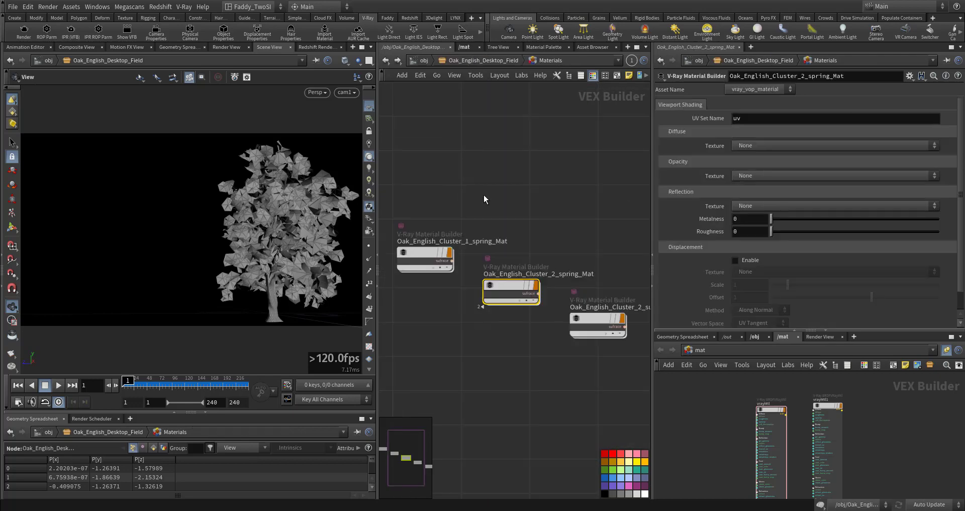
# - Enter the Oak_English_Desktop_Field geometry network and display the Oak_bark_3_Mat_group node
pyautogui.click(472, 61)
pyautogui.doubleClick(486, 251)
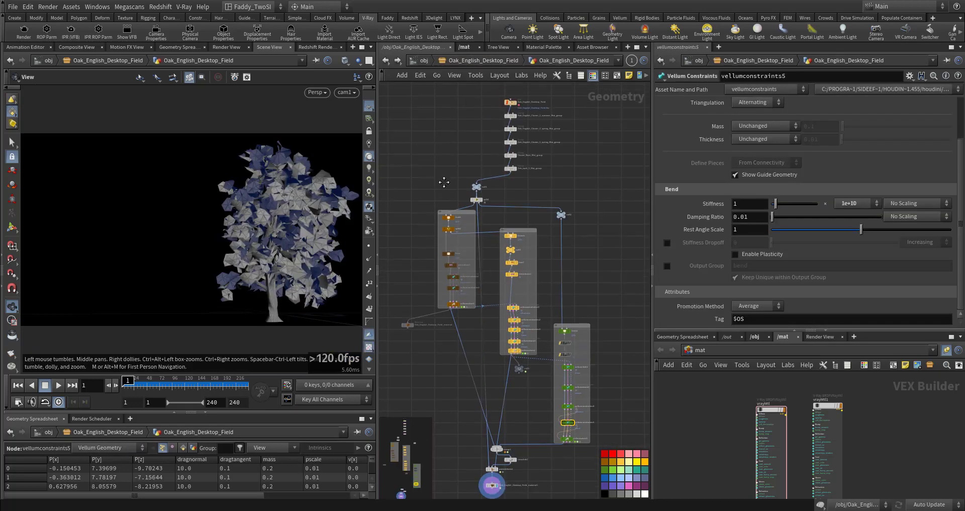
pyautogui.scroll(5, 535, 264)
pyautogui.moveTo(565, 305); pyautogui.dragTo(529, 176, button='middle')
pyautogui.moveTo(543, 336); pyautogui.dragTo(571, 235, button='middle')
pyautogui.scroll(-1, 576, 291)
pyautogui.click(481, 289)
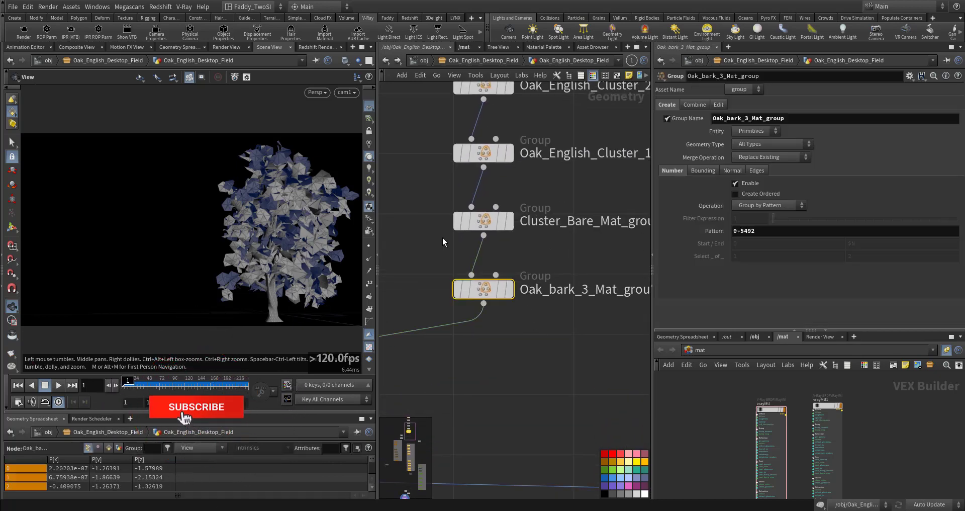
pyautogui.click(514, 256)
# - Display null1 below the material groups, and set the display back to Oak_English_Desktop_Field_material1
pyautogui.moveTo(432, 369); pyautogui.dragTo(592, 223, button='middle')
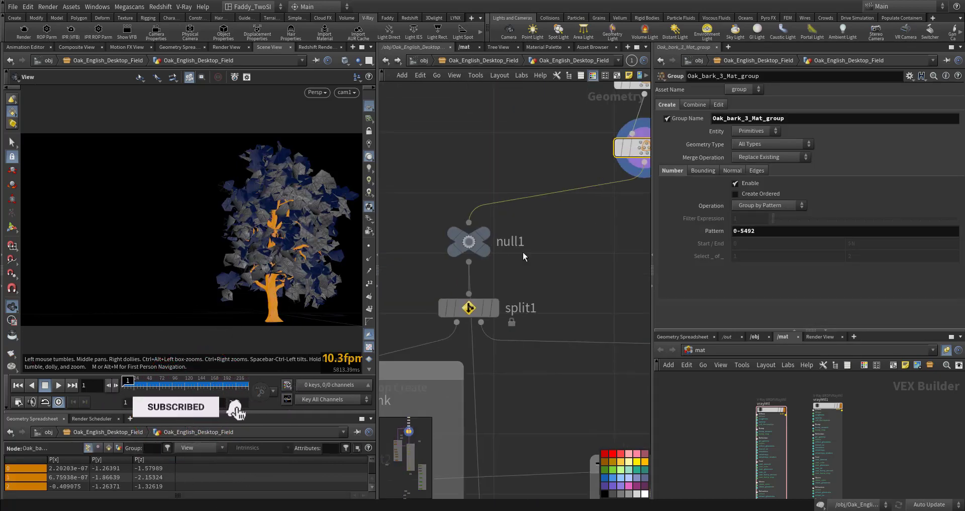
pyautogui.click(486, 237)
pyautogui.scroll(-8, 576, 289)
pyautogui.moveTo(571, 323); pyautogui.dragTo(585, 259, button='middle')
pyautogui.scroll(5, 586, 258)
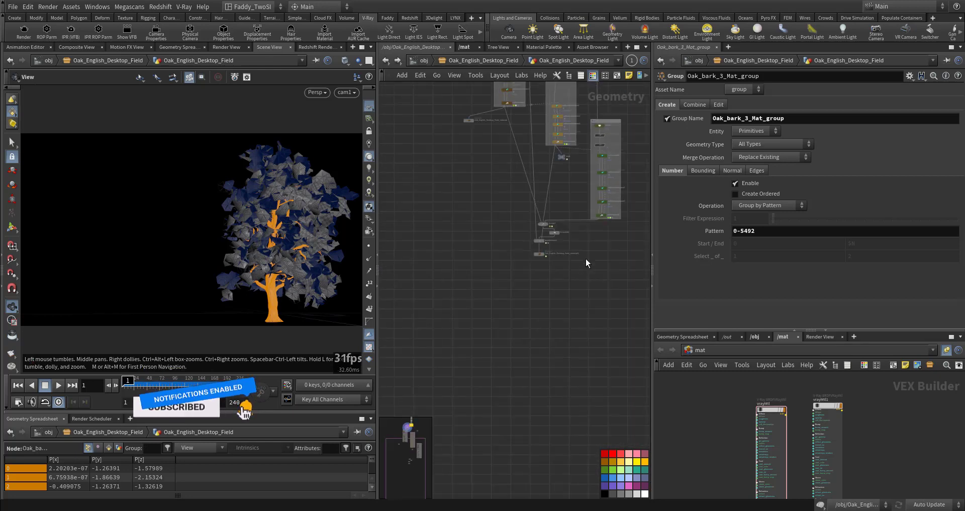
pyautogui.click(504, 246)
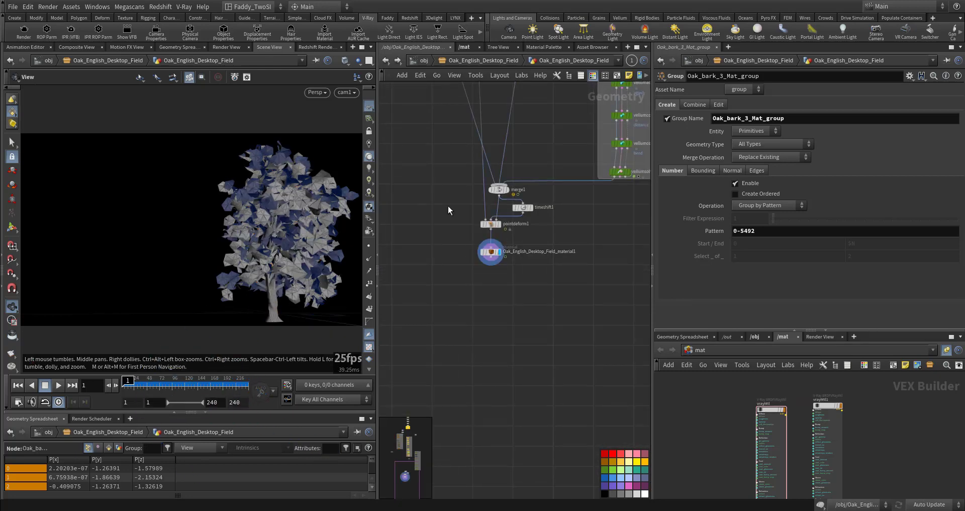
# - Add a V-Ray ViewportTex node below Oak_English_Desktop_Field_material1 at the end of the geometry network
pyautogui.moveTo(448, 207); pyautogui.dragTo(465, 405, button='middle')
pyautogui.moveTo(439, 346); pyautogui.dragTo(450, 280, button='middle')
pyautogui.moveTo(458, 380); pyautogui.dragTo(459, 306, button='middle')
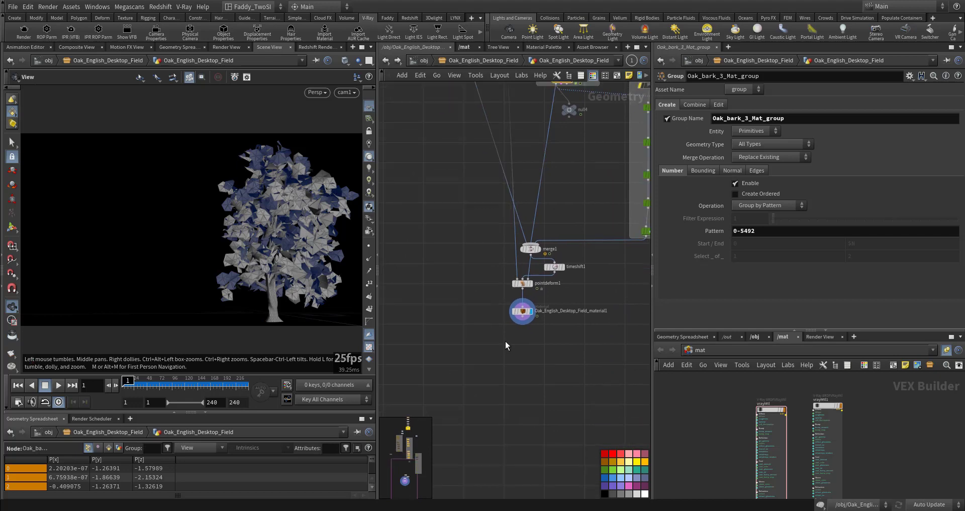
pyautogui.press('Tab')
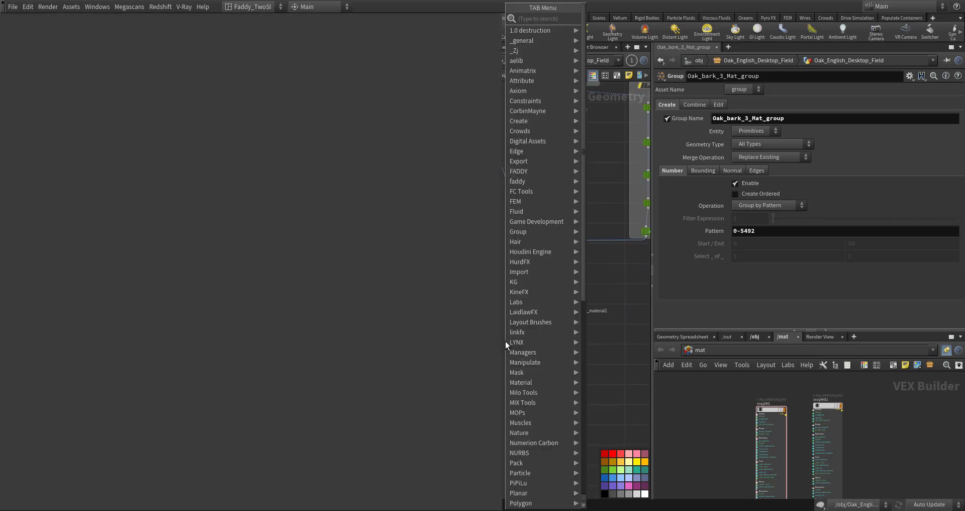
pyautogui.scroll(-8, 556, 382)
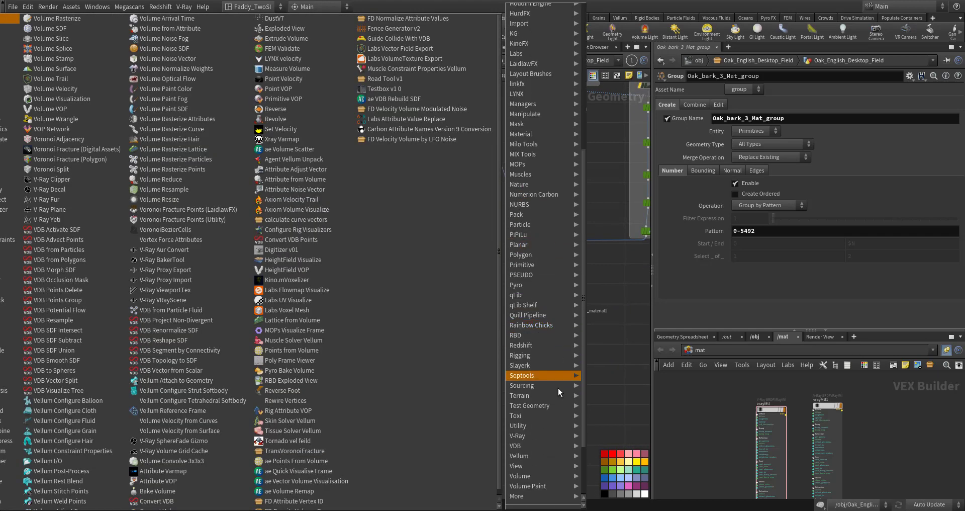
pyautogui.scroll(-3, 558, 388)
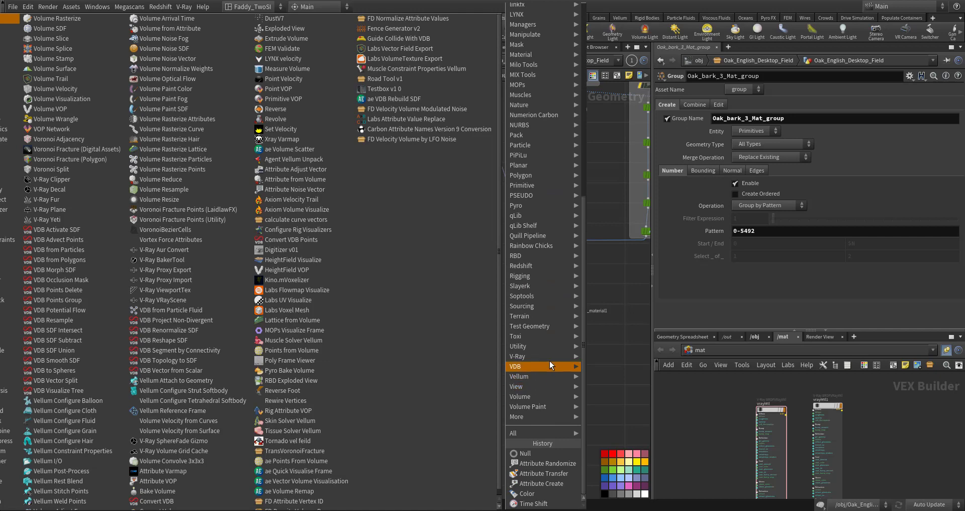
pyautogui.moveTo(550, 357)
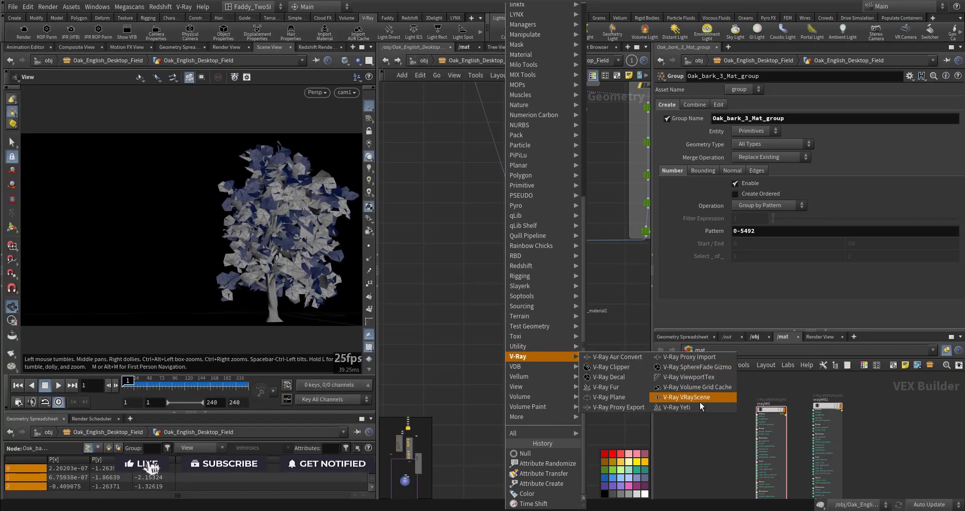
pyautogui.click(699, 398)
pyautogui.click(525, 351)
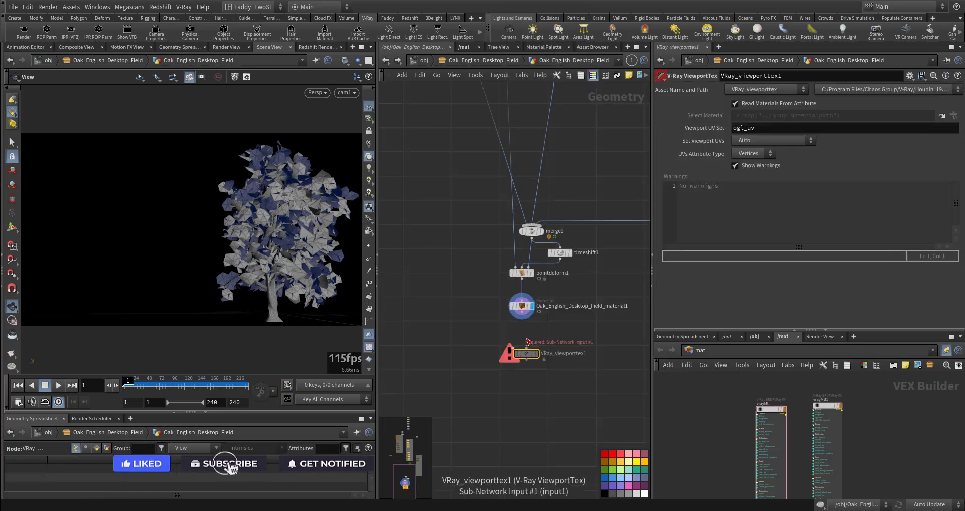
# - Try displaying the oak through the V-Ray ViewportTex node wired after Oak_English_Desktop_Field_material1, and delete that node
pyautogui.scroll(4, 526, 351)
pyautogui.click(527, 352)
pyautogui.click(546, 365)
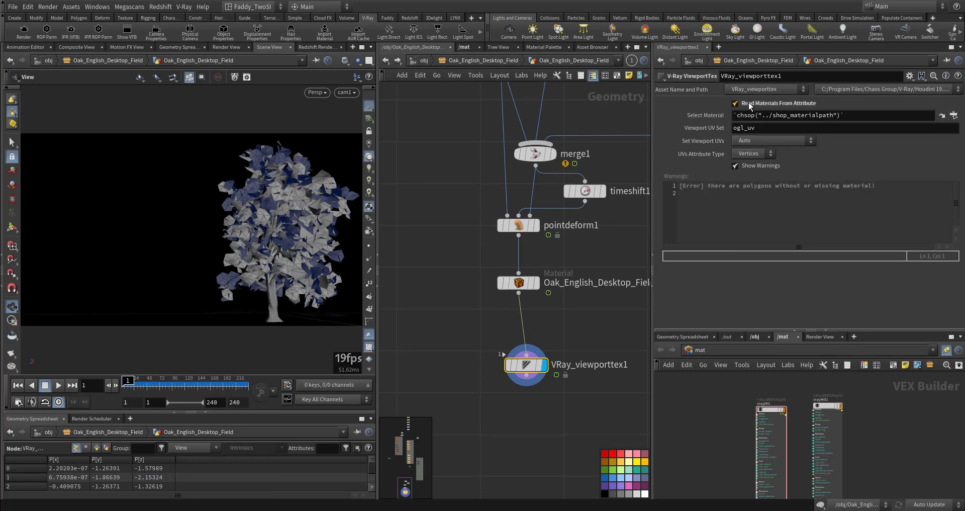
pyautogui.middleClick(539, 363)
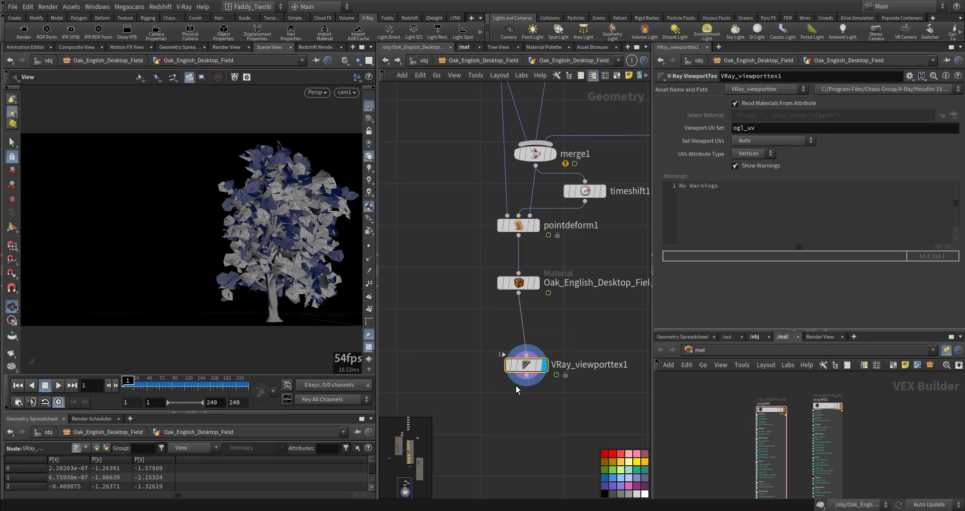
pyautogui.press('Delete')
# - Display the complete oak at the null1 node above split1
pyautogui.scroll(-6, 492, 324)
pyautogui.moveTo(470, 269); pyautogui.dragTo(490, 405, button='middle')
pyautogui.scroll(3, 526, 283)
pyautogui.scroll(4, 526, 282)
pyautogui.moveTo(509, 219); pyautogui.dragTo(602, 191, button='middle')
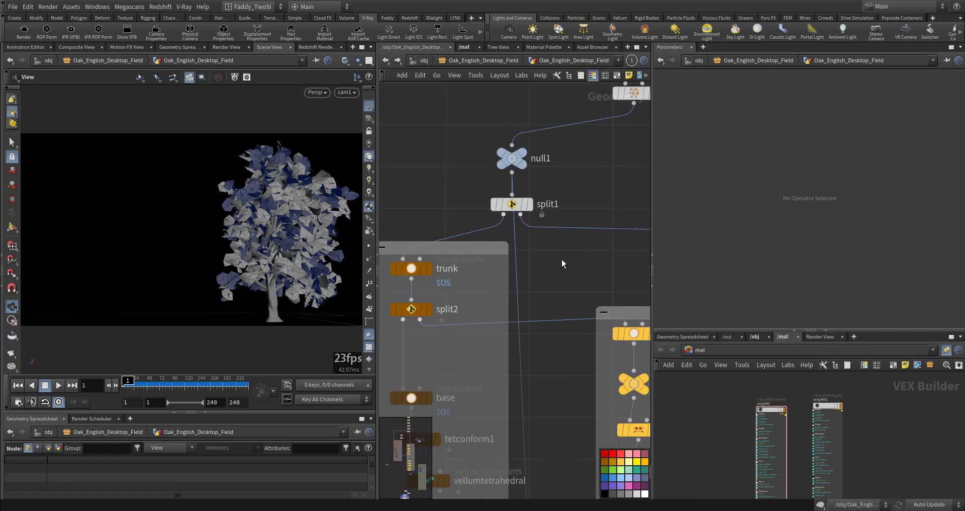
pyautogui.moveTo(556, 283); pyautogui.dragTo(562, 321, button='middle')
pyautogui.moveTo(569, 184); pyautogui.dragTo(521, 239, button='middle')
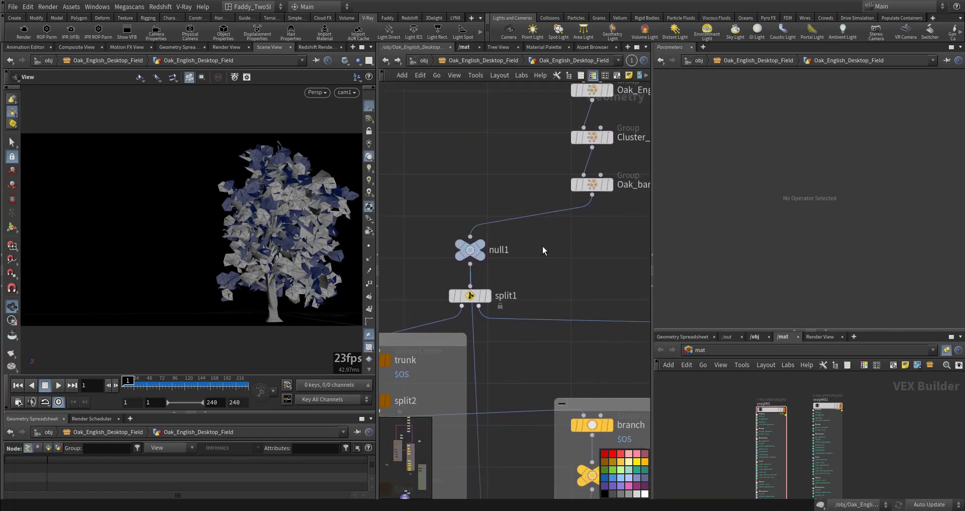
pyautogui.click(483, 244)
# - Display the bark separated by split1, examine it in the viewport, and display the leaves at null2
pyautogui.moveTo(539, 299); pyautogui.dragTo(592, 210, button='middle')
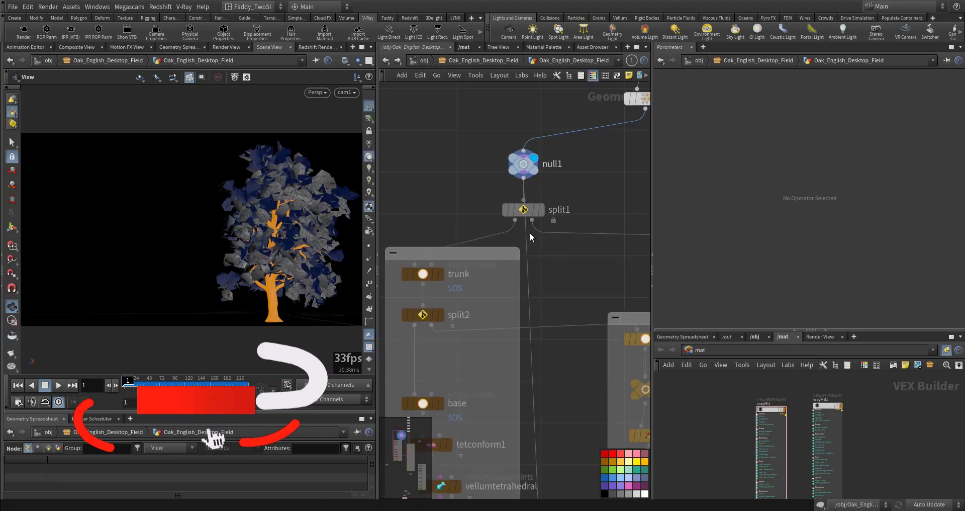
pyautogui.click(540, 209)
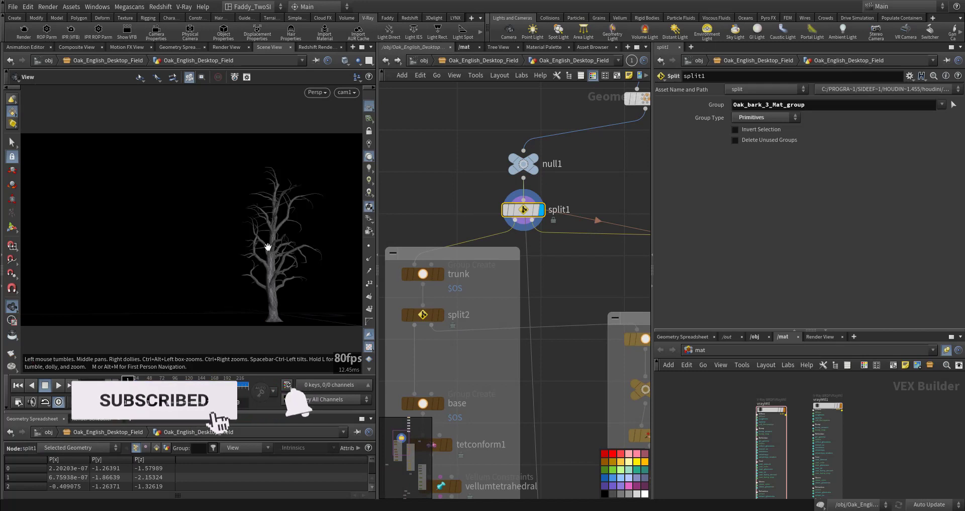
pyautogui.moveTo(271, 252); pyautogui.dragTo(318, 261)
pyautogui.moveTo(318, 262); pyautogui.dragTo(297, 237, button='right')
pyautogui.moveTo(297, 238); pyautogui.dragTo(242, 217, button='middle')
pyautogui.moveTo(568, 268); pyautogui.dragTo(399, 265, button='middle')
pyautogui.moveTo(594, 262); pyautogui.dragTo(536, 266, button='middle')
pyautogui.click(593, 246)
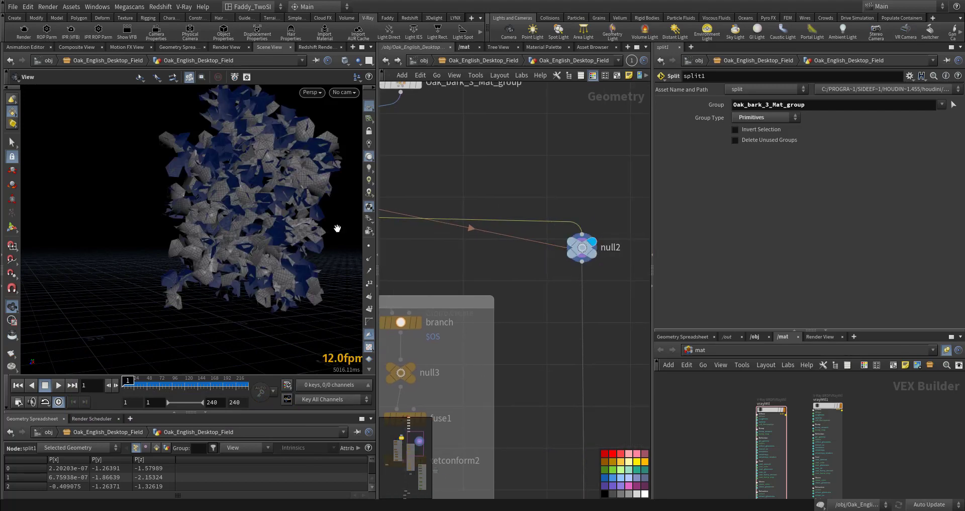
# - Display the trunk Group Create node and review its settings, and display the isolated trunk at split2
pyautogui.moveTo(460, 269); pyautogui.dragTo(619, 273, button='middle')
pyautogui.moveTo(534, 273); pyautogui.dragTo(648, 266, button='middle')
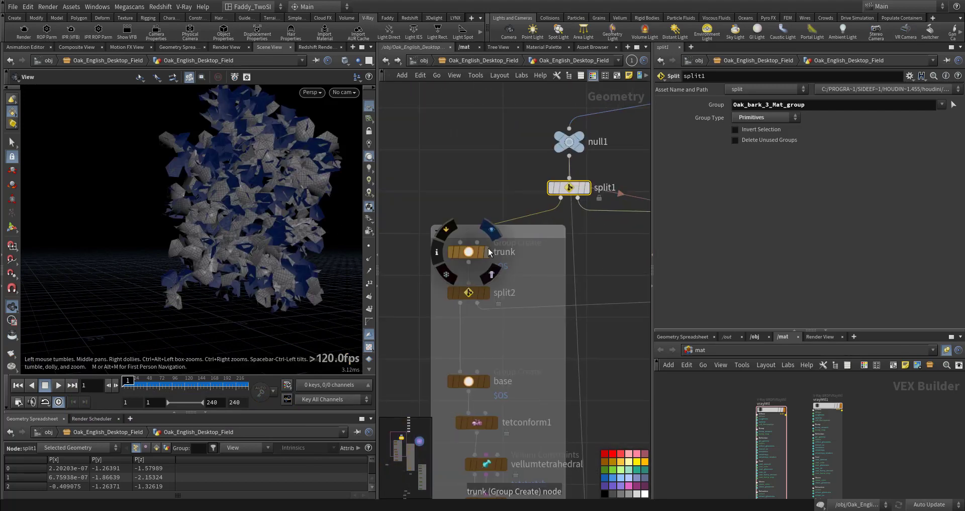
pyautogui.click(488, 249)
pyautogui.click(470, 252)
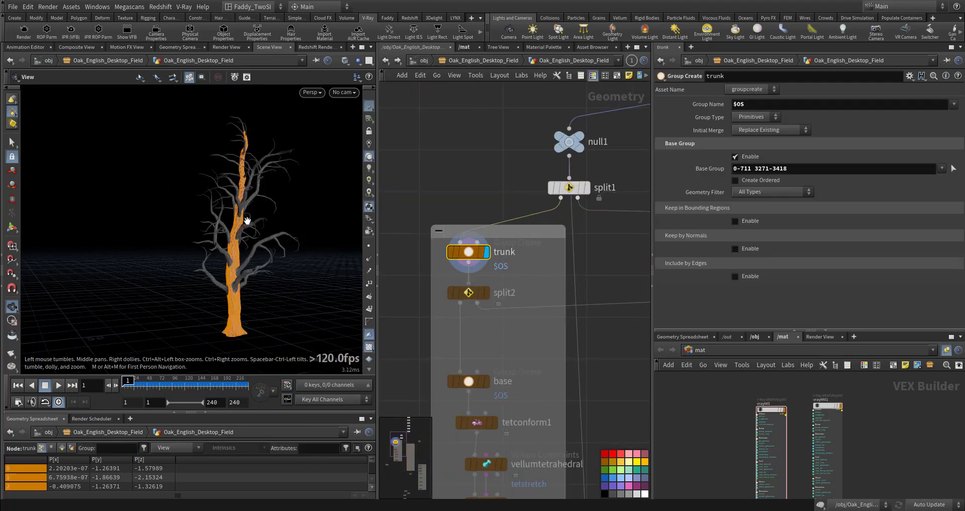
pyautogui.click(485, 292)
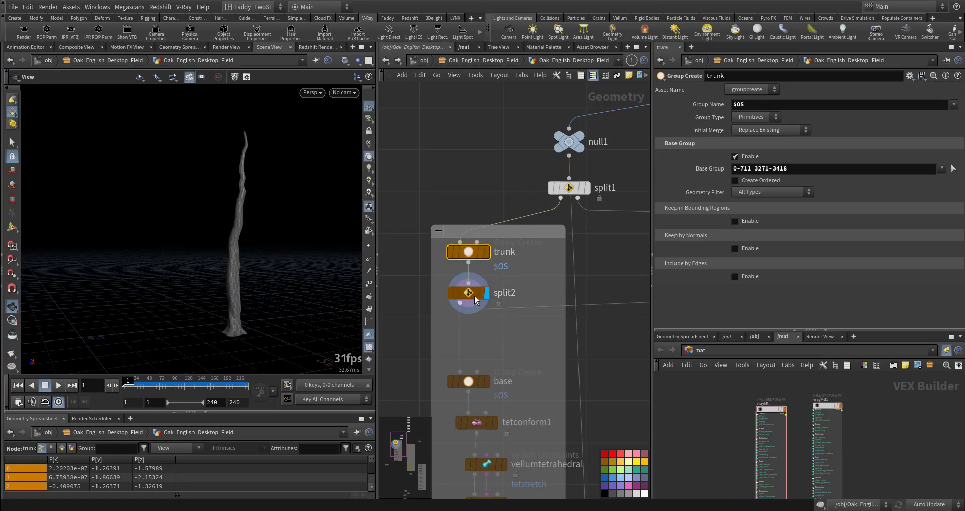
# - Review the settings of split2, and display the point group made by the base Group Create node on the trunk
pyautogui.click(473, 292)
pyautogui.moveTo(551, 298); pyautogui.dragTo(580, 202, button='middle')
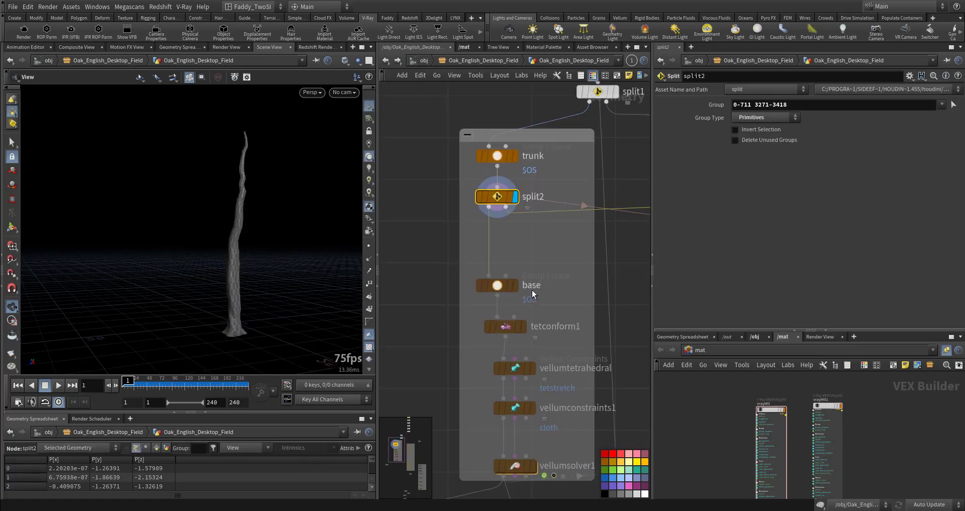
pyautogui.click(497, 285)
pyautogui.click(514, 285)
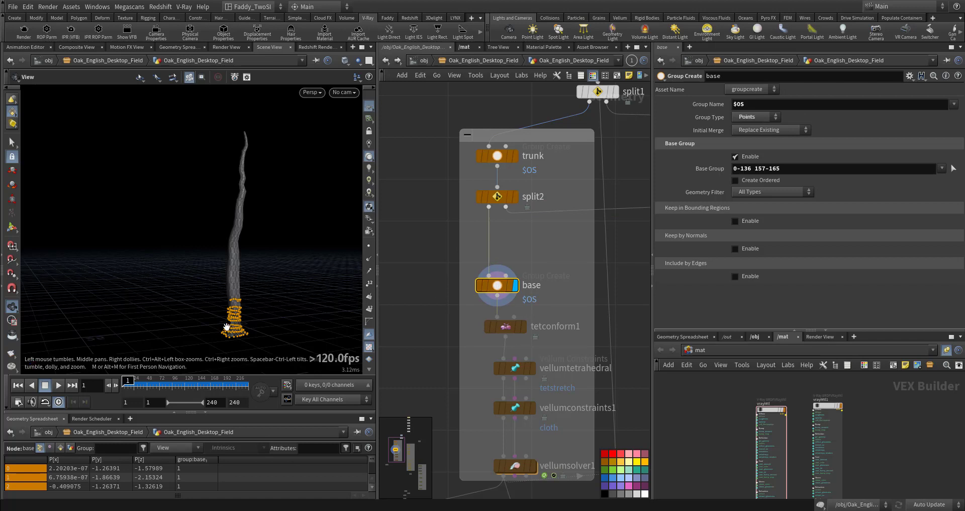
# - Display the trunk at the tetconform1 node and show its Tet Conform settings
pyautogui.moveTo(438, 335); pyautogui.dragTo(441, 248, button='middle')
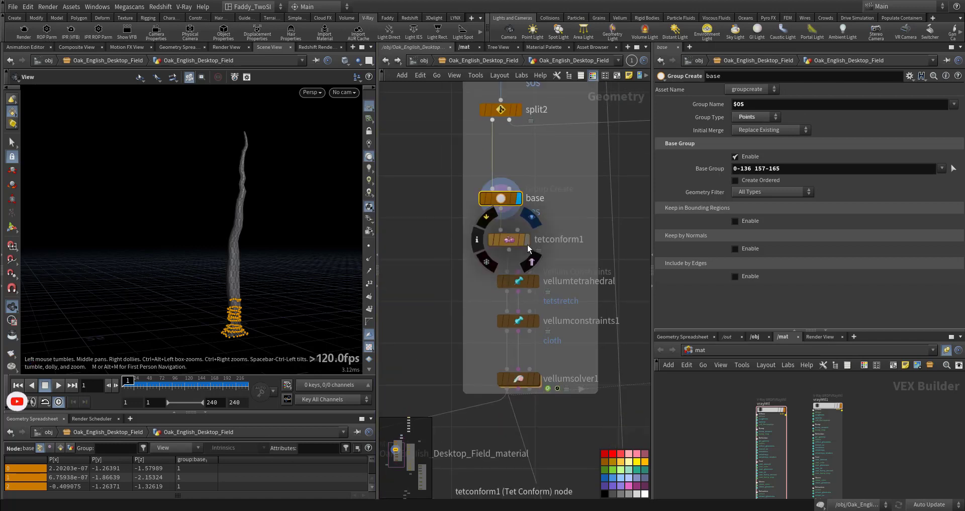
pyautogui.click(508, 264)
pyautogui.click(509, 240)
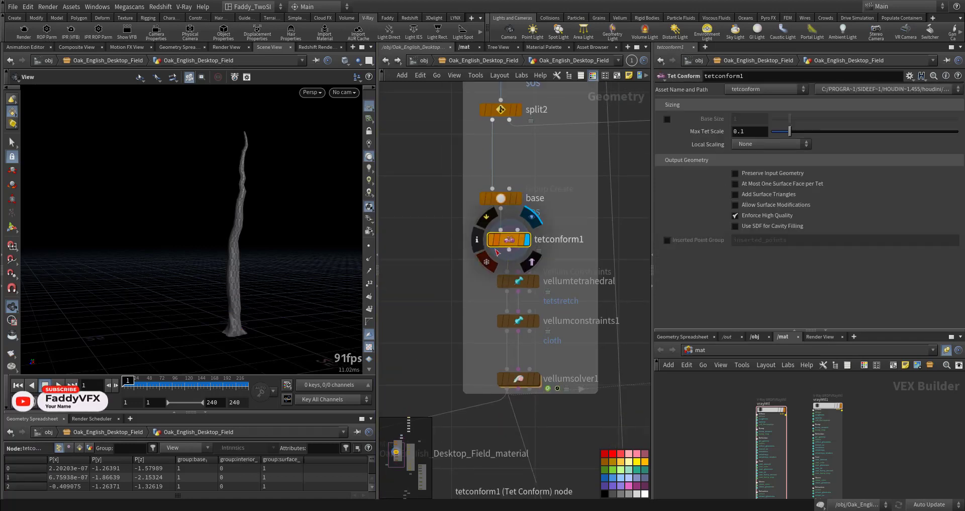
# - Display the trunk's vellumtetrahedral node and review its constraint type, group and Stretch settings
pyautogui.moveTo(452, 280); pyautogui.dragTo(460, 226, button='middle')
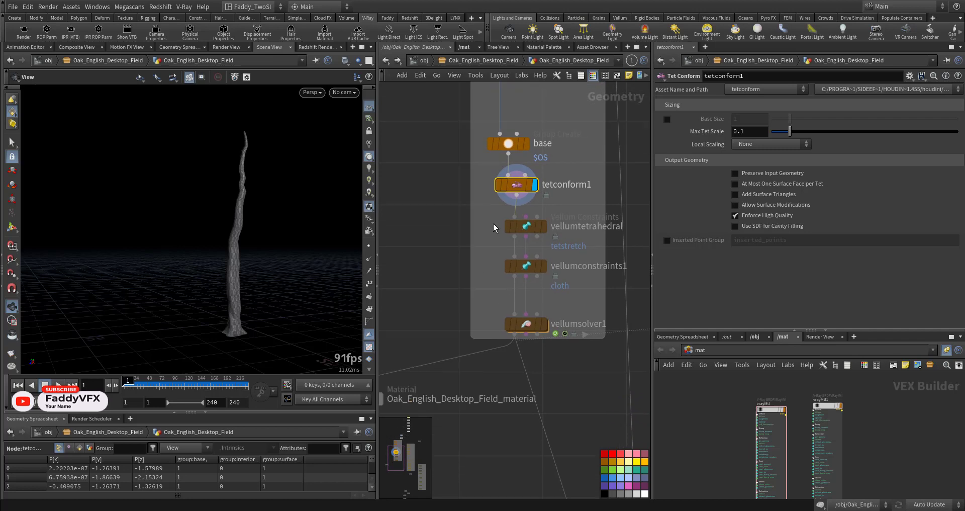
pyautogui.click(540, 227)
pyautogui.moveTo(449, 226); pyautogui.dragTo(430, 218, button='middle')
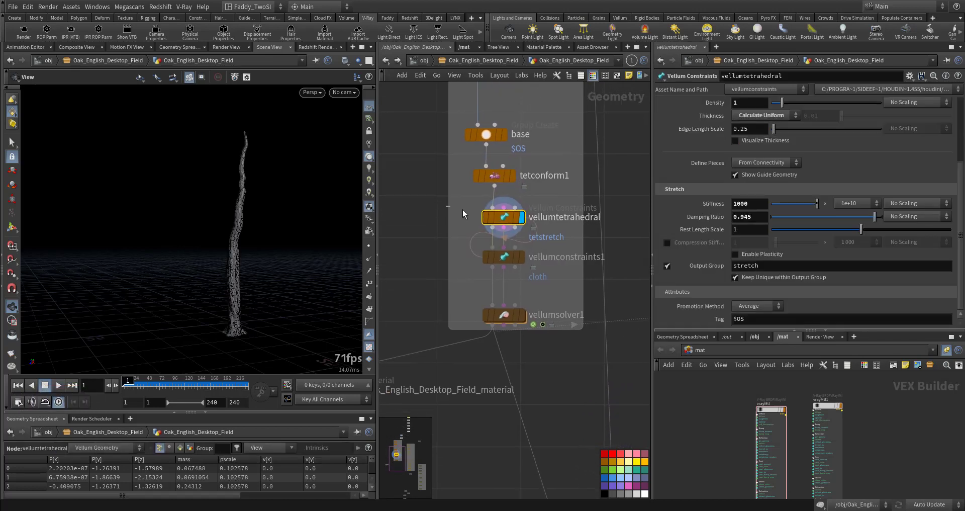
pyautogui.scroll(5, 667, 190)
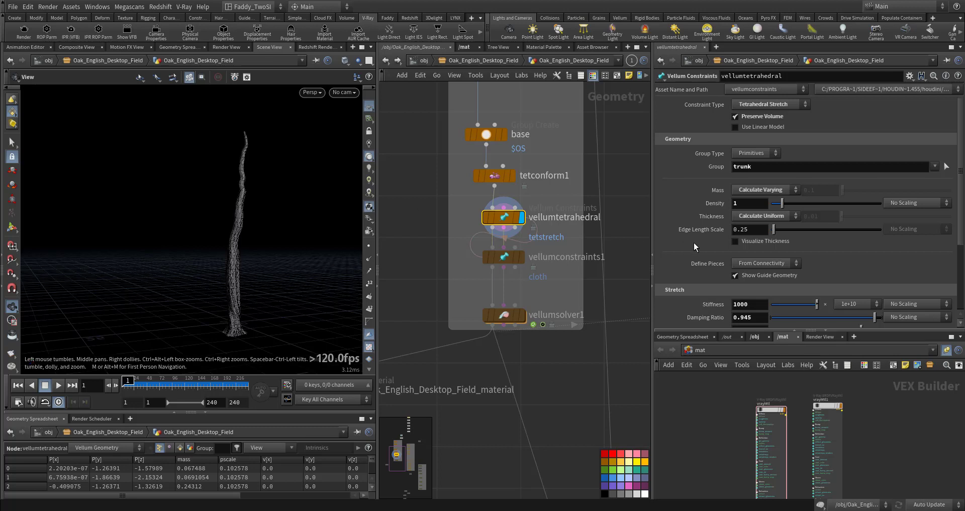
pyautogui.scroll(-3, 694, 247)
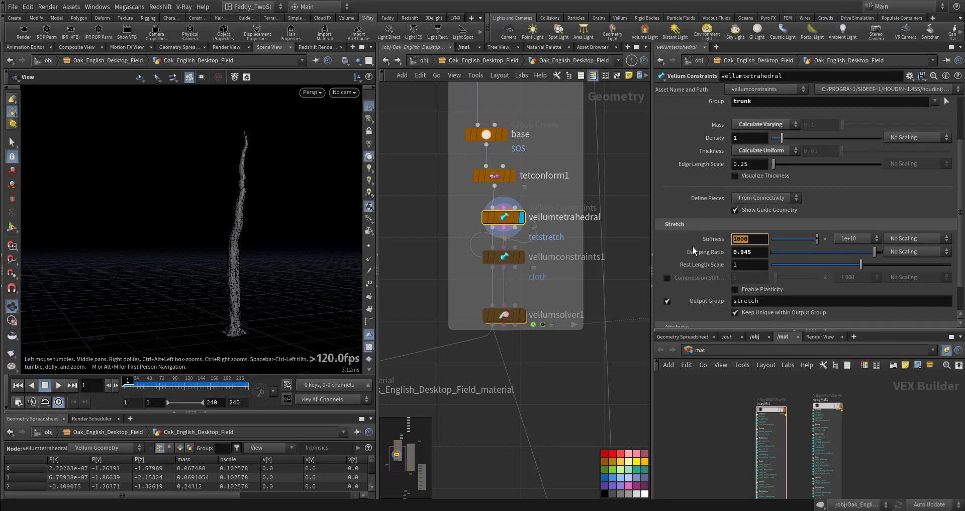
pyautogui.scroll(-2, 693, 263)
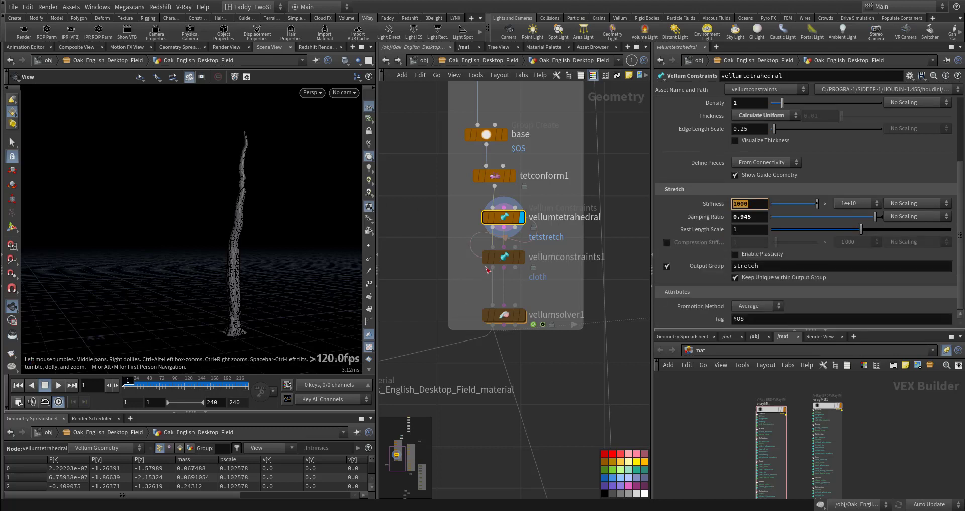
# - Display the trunk's vellumconstraints1 cloth node and review its Pin to Animation, Stretch and Bend settings
pyautogui.click(523, 258)
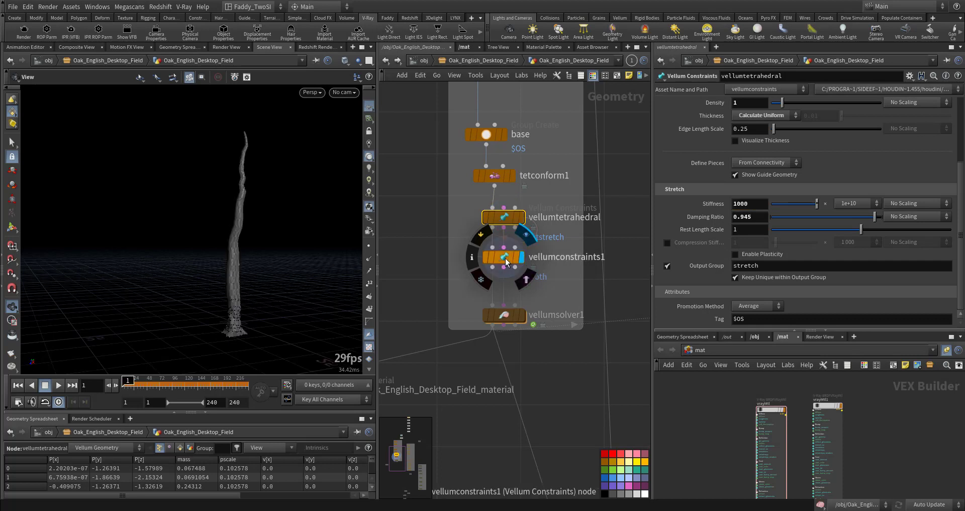
pyautogui.click(510, 258)
pyautogui.scroll(5, 696, 228)
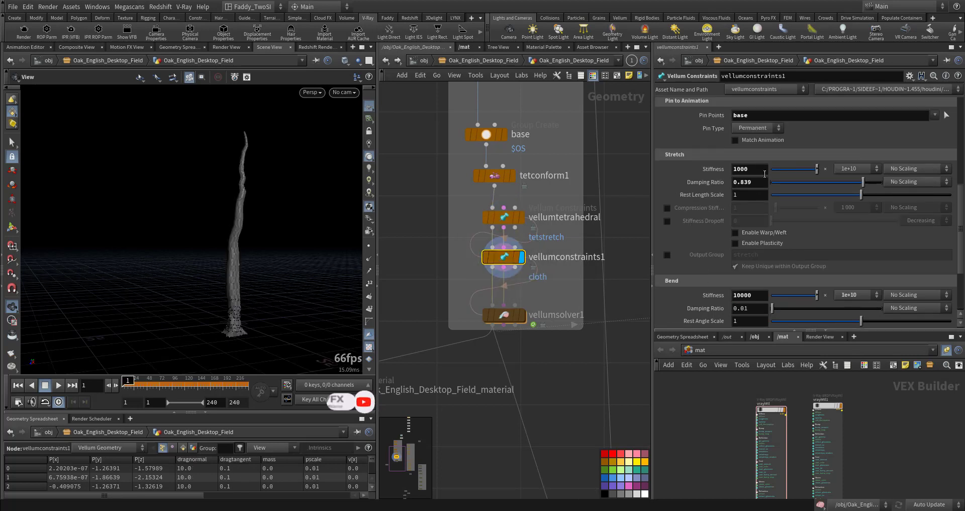
pyautogui.press('Return')
pyautogui.scroll(-2, 743, 216)
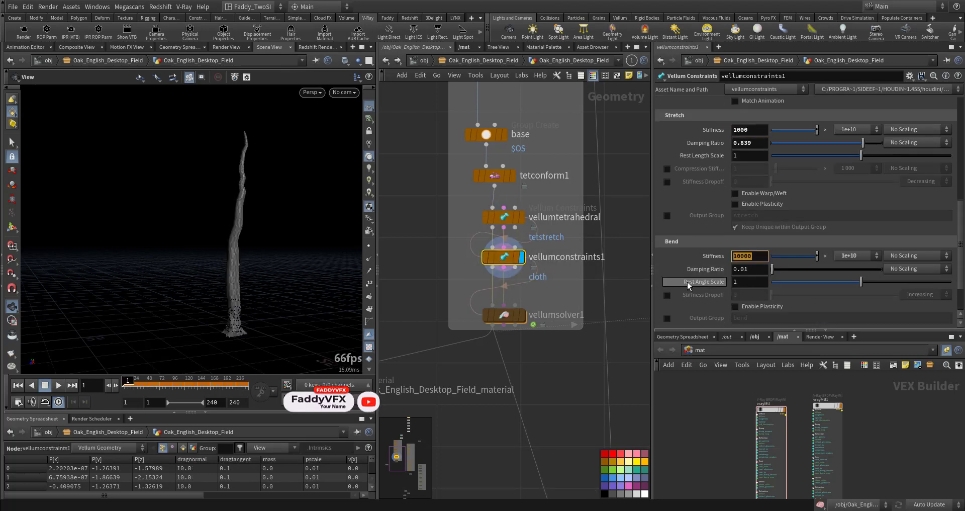
# - Display vellumsolver1, play the trunk simulation and return the timeline to the first frame
pyautogui.moveTo(553, 345); pyautogui.dragTo(563, 288, button='middle')
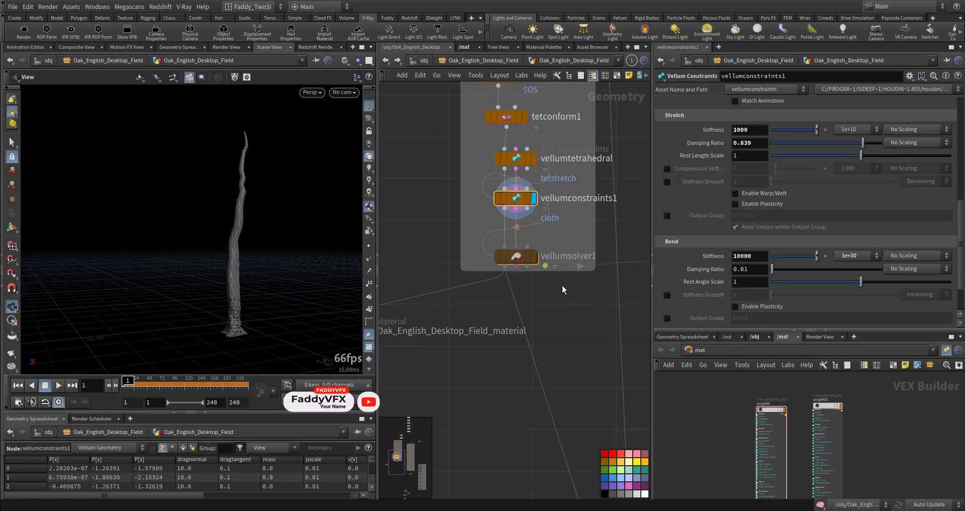
pyautogui.click(528, 261)
pyautogui.scroll(-5, 563, 254)
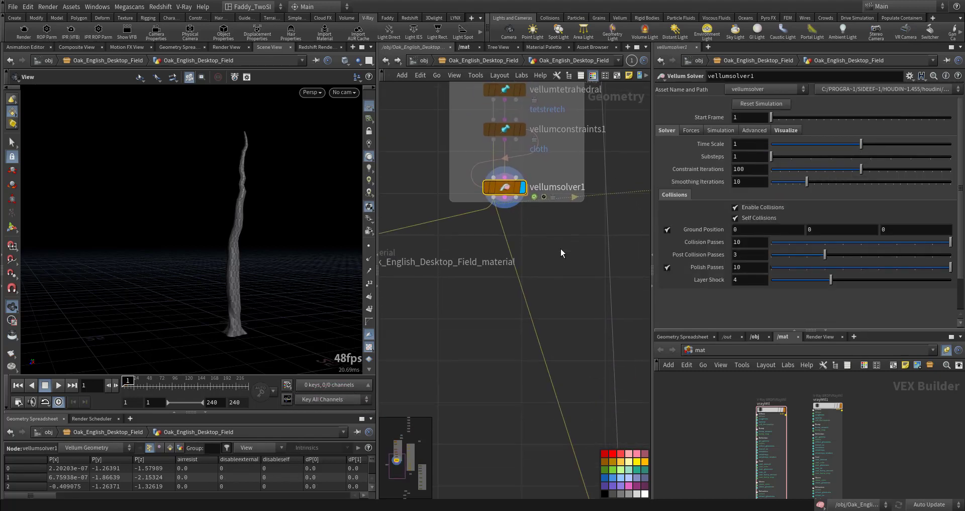
pyautogui.moveTo(562, 260); pyautogui.dragTo(532, 185, button='middle')
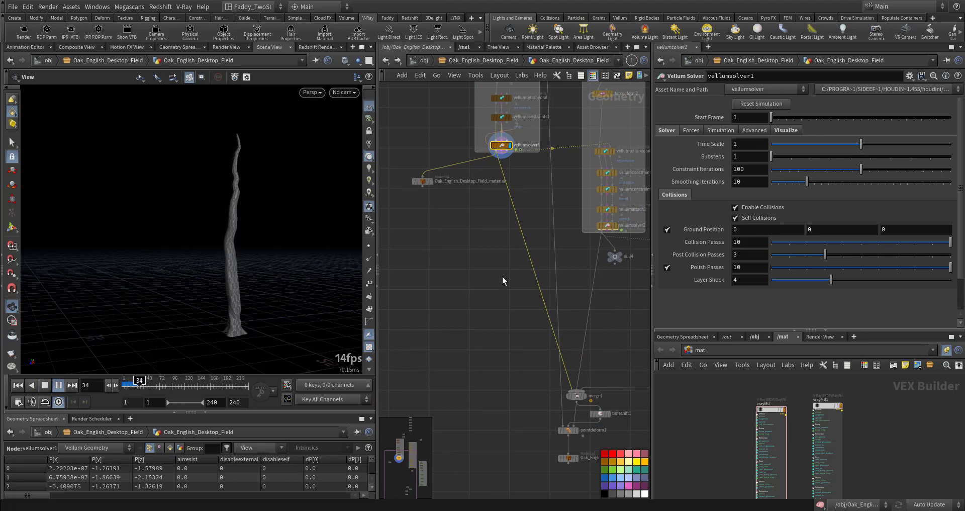
pyautogui.hotkey('ctrl', 'Up')
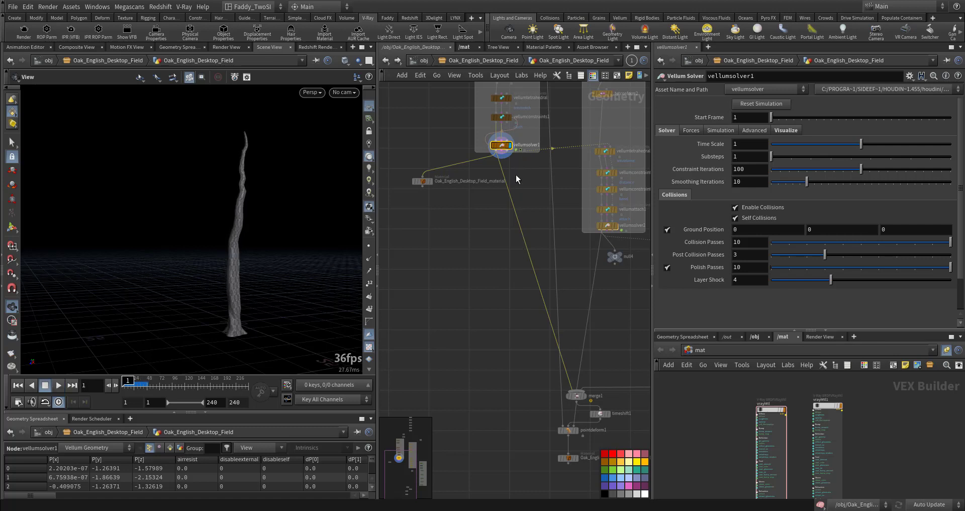
# - Review the popwind1 wind settings in the forces network inside vellumsolver1, and return to the oak's geometry network
pyautogui.press('Return')
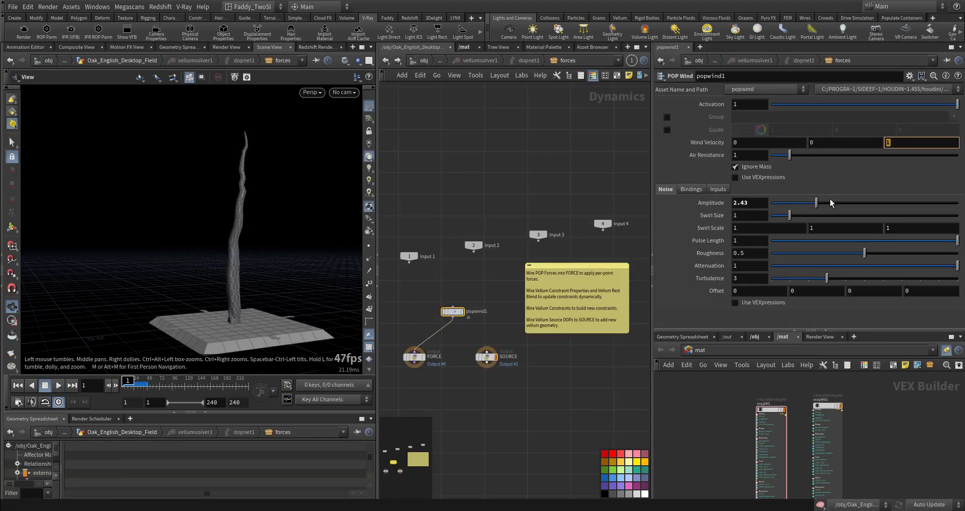
pyautogui.click(386, 61)
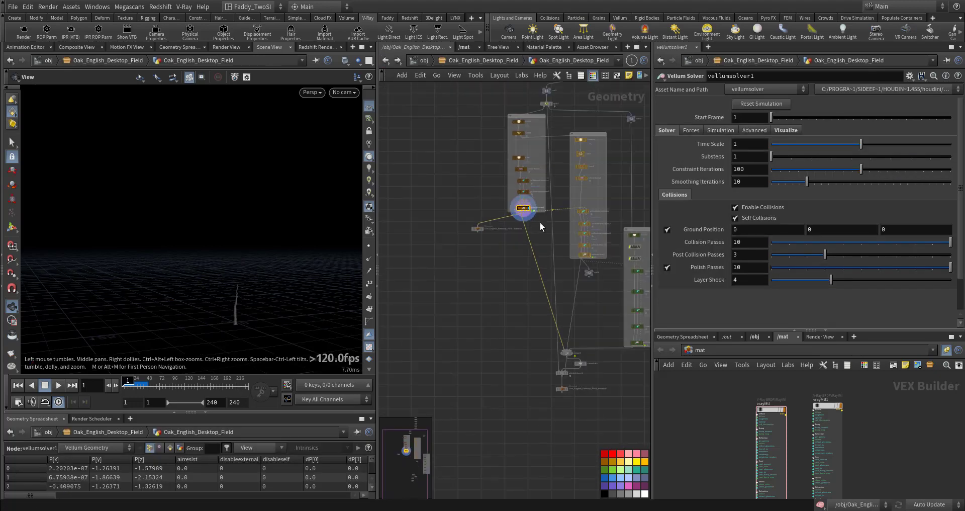
pyautogui.moveTo(565, 172); pyautogui.dragTo(525, 254, button='middle')
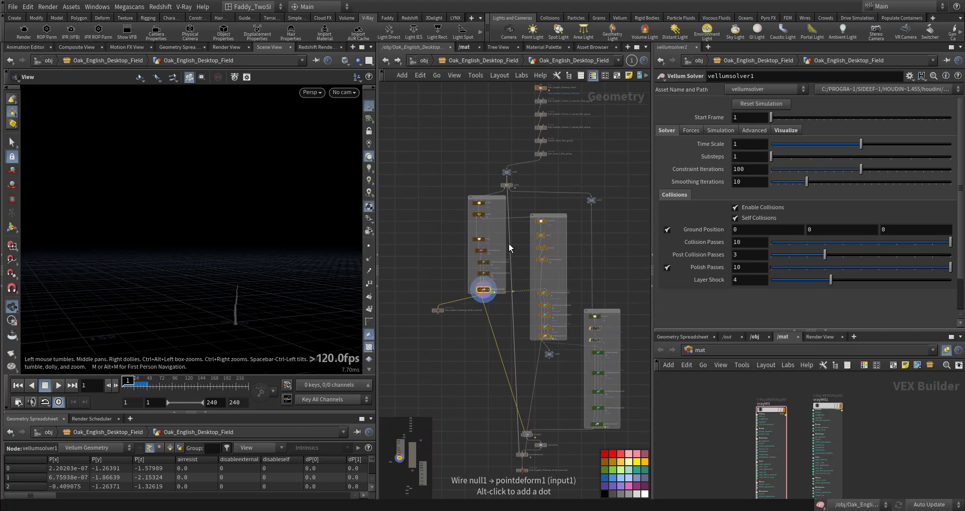
pyautogui.press('g')
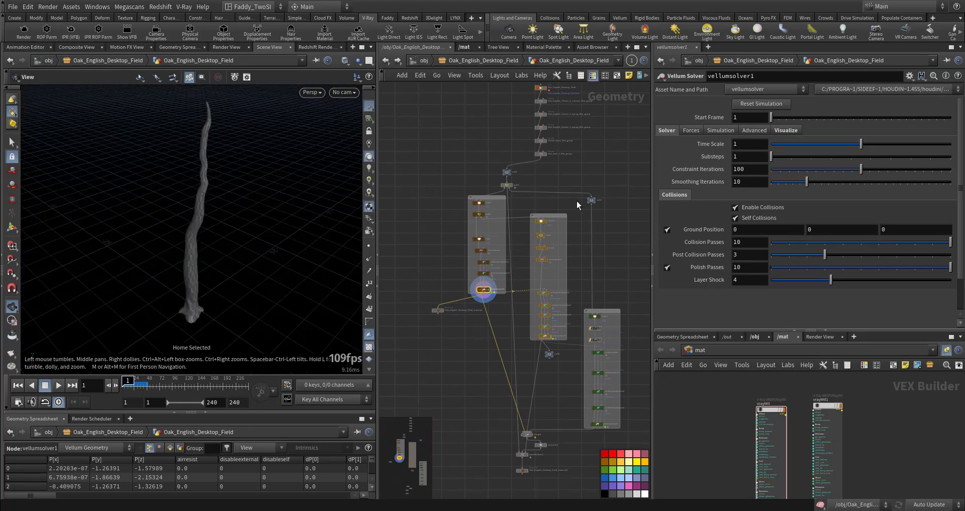
# - Display the branch Group Create node and examine the grouped branches in the viewport
pyautogui.scroll(10, 577, 205)
pyautogui.click(520, 210)
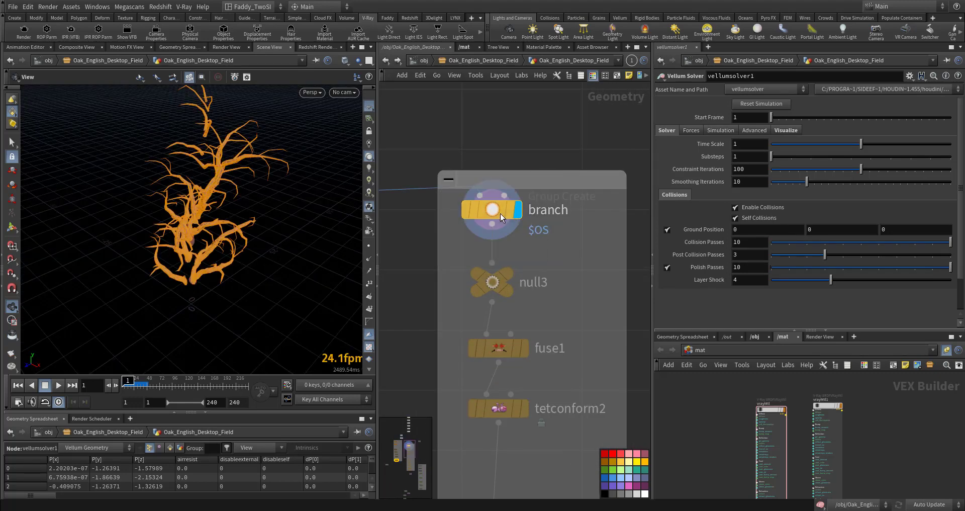
pyautogui.click(499, 213)
pyautogui.moveTo(252, 266); pyautogui.dragTo(319, 237)
# - Display the branches at the fuse1 node below null3 and review its Fuse settings
pyautogui.moveTo(507, 295)
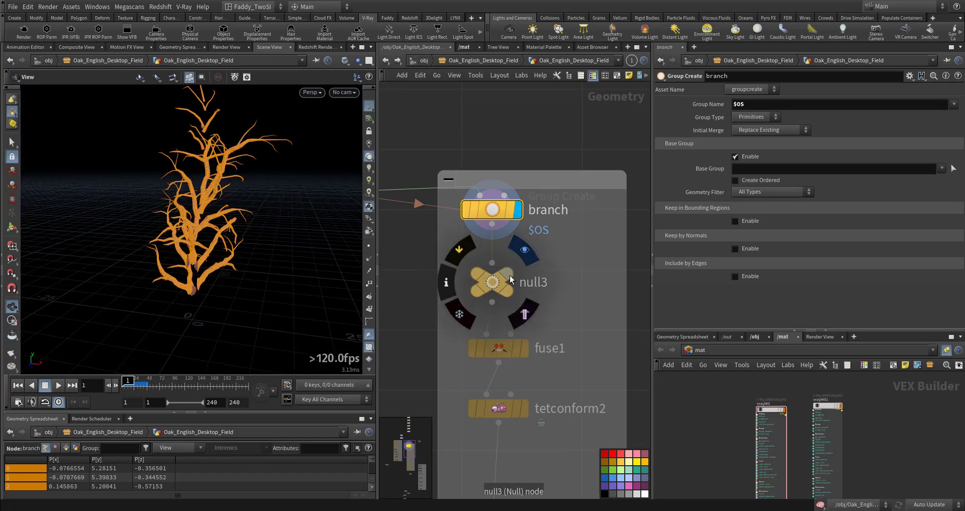
pyautogui.moveTo(518, 356); pyautogui.dragTo(536, 257, button='middle')
pyautogui.click(544, 248)
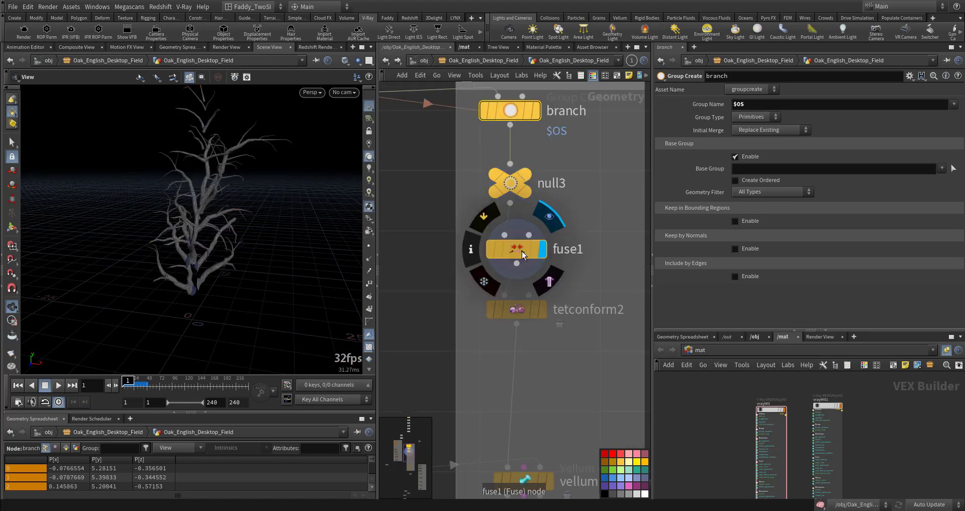
pyautogui.click(522, 252)
pyautogui.moveTo(190, 213)
pyautogui.mouseDown()
pyautogui.moveTo(166, 216)
pyautogui.moveTo(177, 213)
pyautogui.mouseUp()
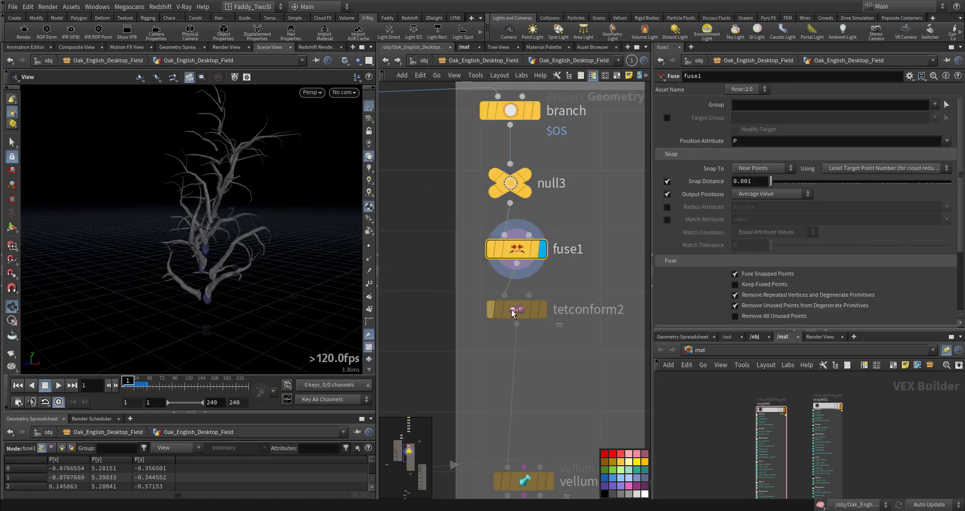
# - Display the branches at the tetconform2 node and show its Tet Conform settings
pyautogui.moveTo(552, 319)
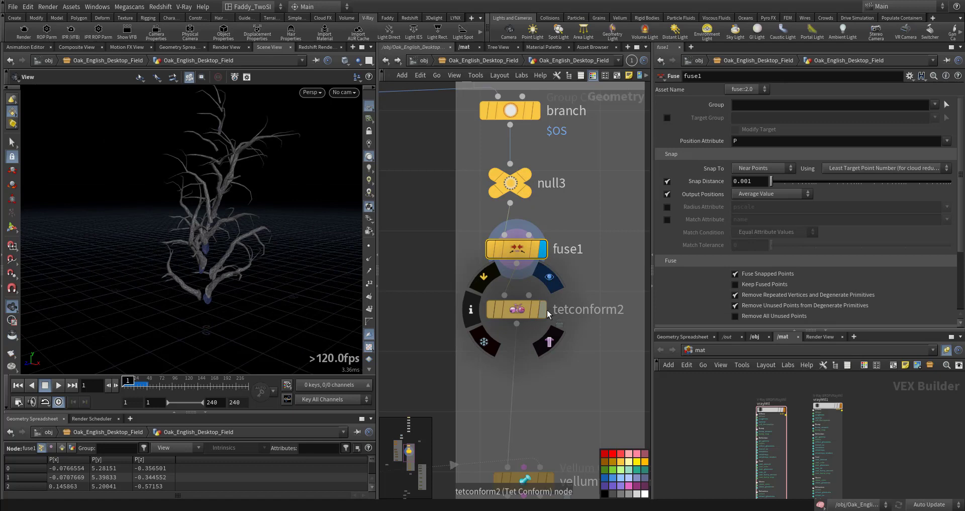
pyautogui.click(543, 308)
pyautogui.click(523, 316)
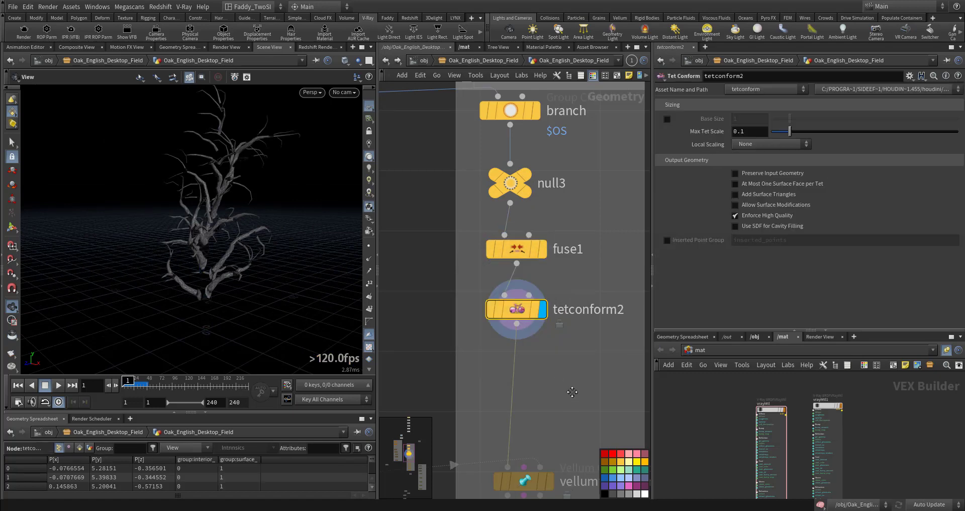
# - Display the branches' vellumtetrahedral1 node and review its Tetrahedral Volume and Stretch settings
pyautogui.moveTo(572, 391); pyautogui.dragTo(526, 177, button='middle')
pyautogui.click(544, 272)
pyautogui.click(523, 275)
pyautogui.scroll(2, 691, 154)
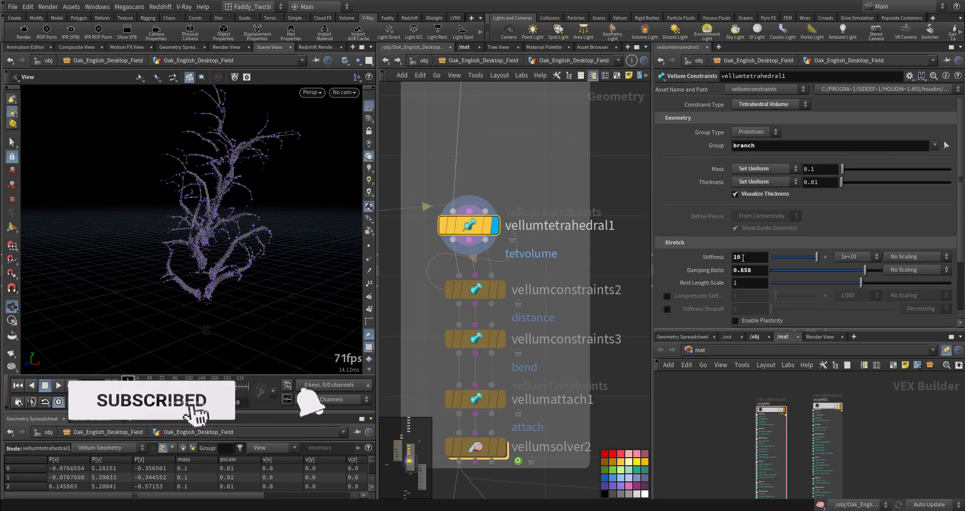
pyautogui.scroll(-3, 706, 251)
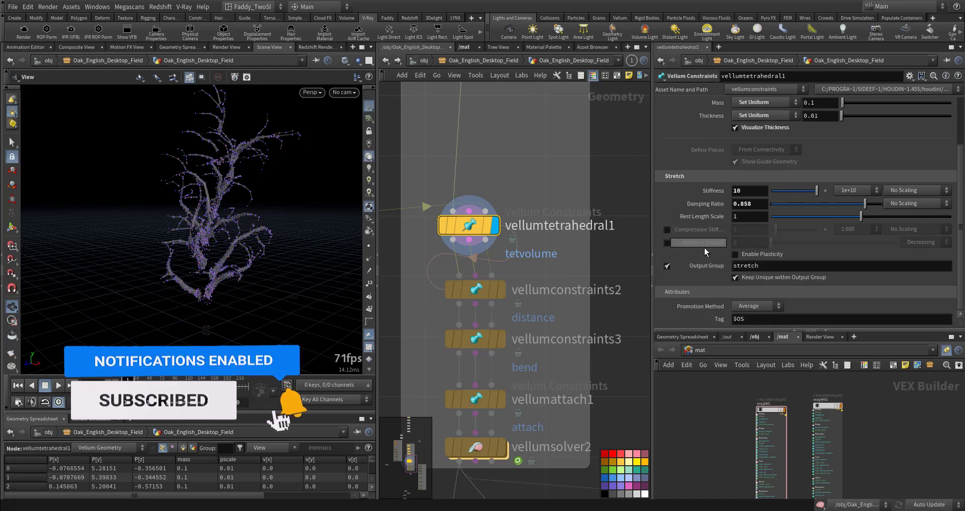
# - Display the vellumconstraints2 distance node and review its Distance Along Edges settings
pyautogui.click(501, 290)
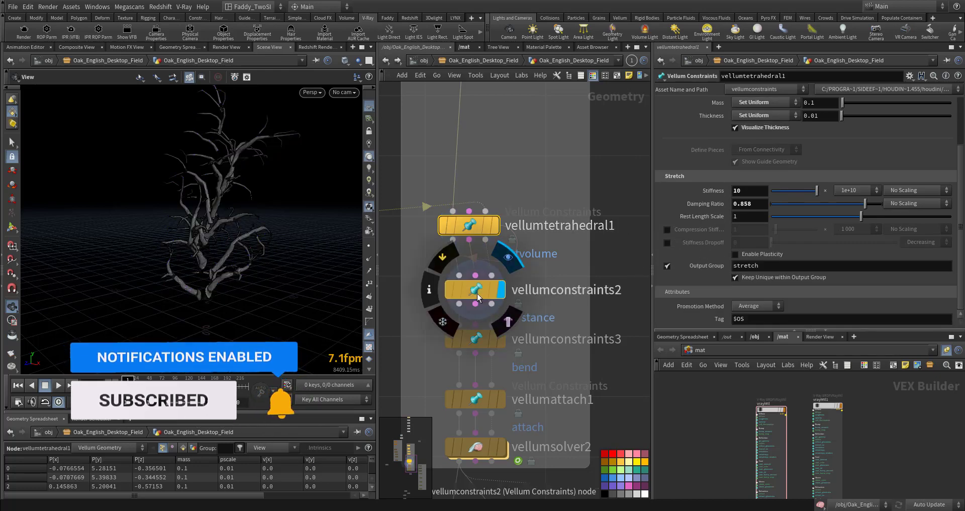
pyautogui.click(476, 291)
pyautogui.scroll(3, 707, 200)
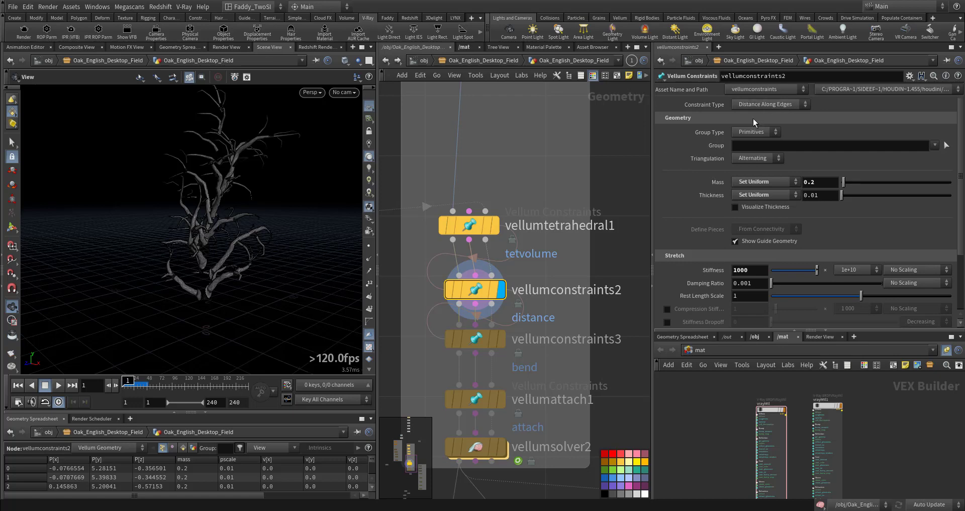
# - Display the vellumconstraints3 bend node and review its Bend Across Triangles settings
pyautogui.moveTo(549, 176); pyautogui.dragTo(592, 87, button='middle')
pyautogui.scroll(-3, 435, 188)
pyautogui.moveTo(425, 194); pyautogui.dragTo(451, 238, button='middle')
pyautogui.moveTo(524, 213)
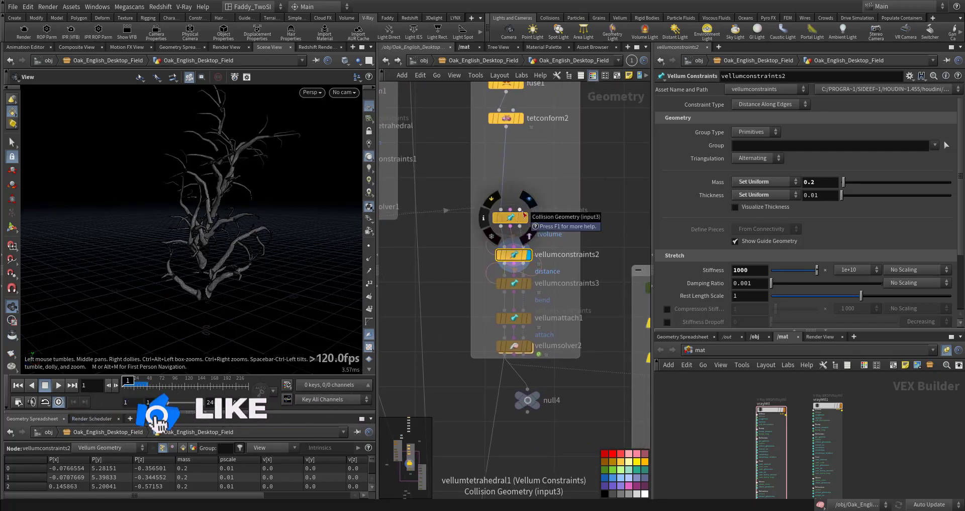
pyautogui.moveTo(530, 288)
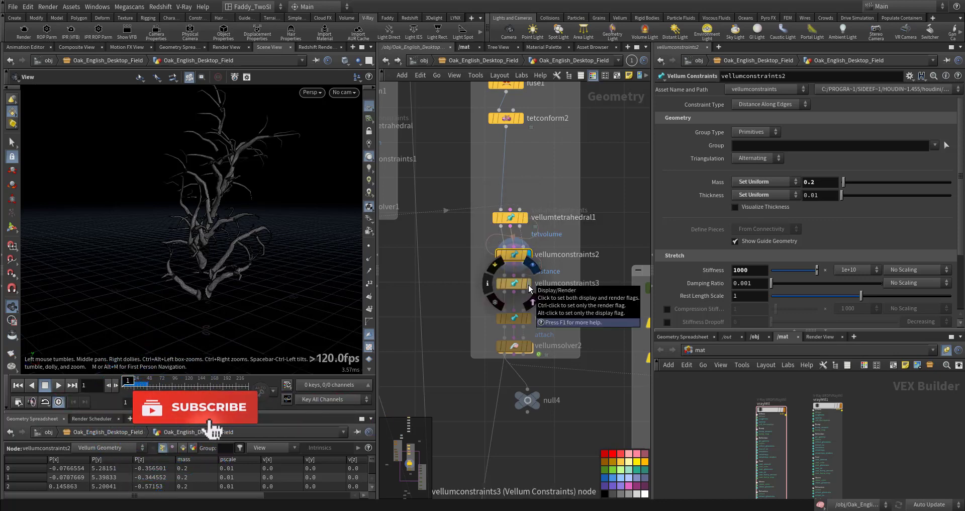
pyautogui.click(530, 287)
pyautogui.scroll(3, 553, 292)
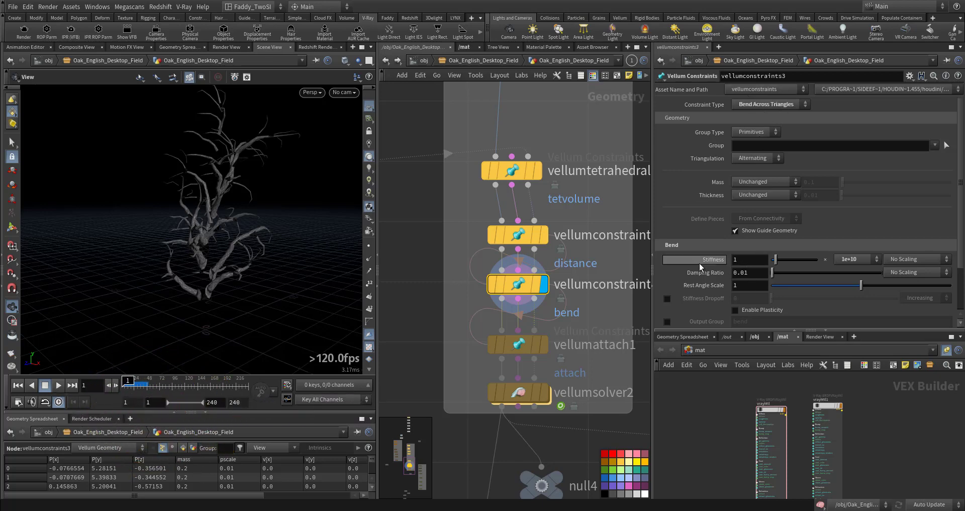
# - Display the vellumattach1 node and show its Attach to Geometry settings for the branches
pyautogui.moveTo(440, 340); pyautogui.dragTo(443, 300, button='middle')
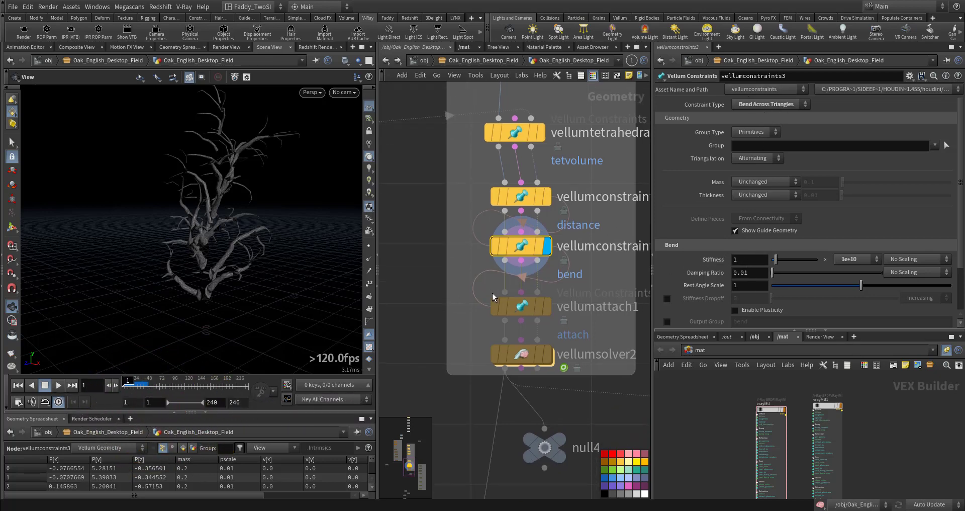
pyautogui.click(547, 305)
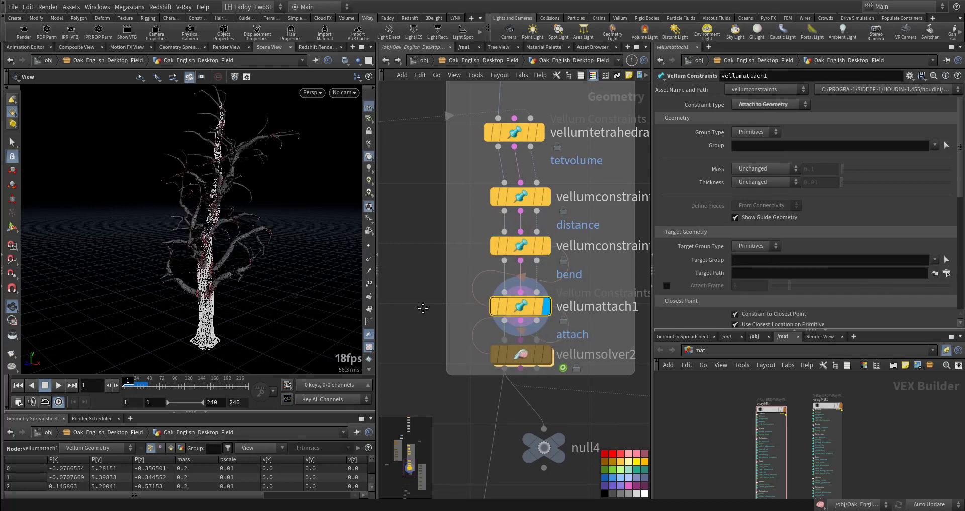
# - Review the Closest Point and Stretch settings of vellumattach1 and inspect its attachment constraints around the trunk
pyautogui.scroll(-4, 700, 217)
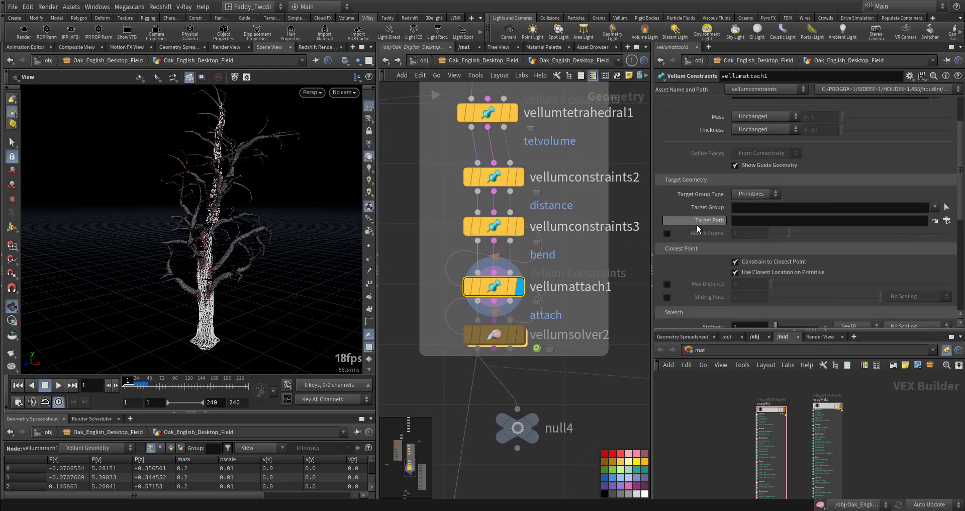
pyautogui.scroll(10, 244, 276)
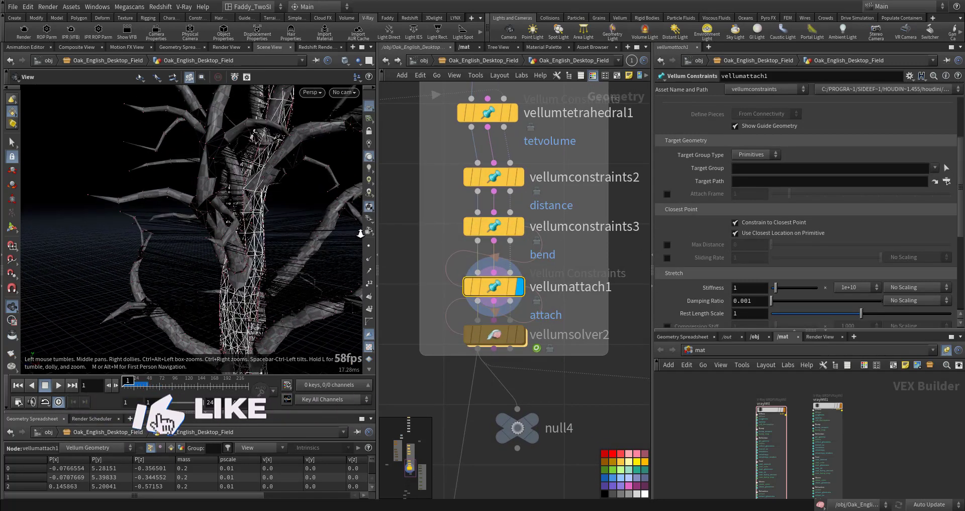
pyautogui.moveTo(244, 276); pyautogui.dragTo(149, 247)
pyautogui.scroll(-5, 149, 248)
pyautogui.scroll(-5, 699, 292)
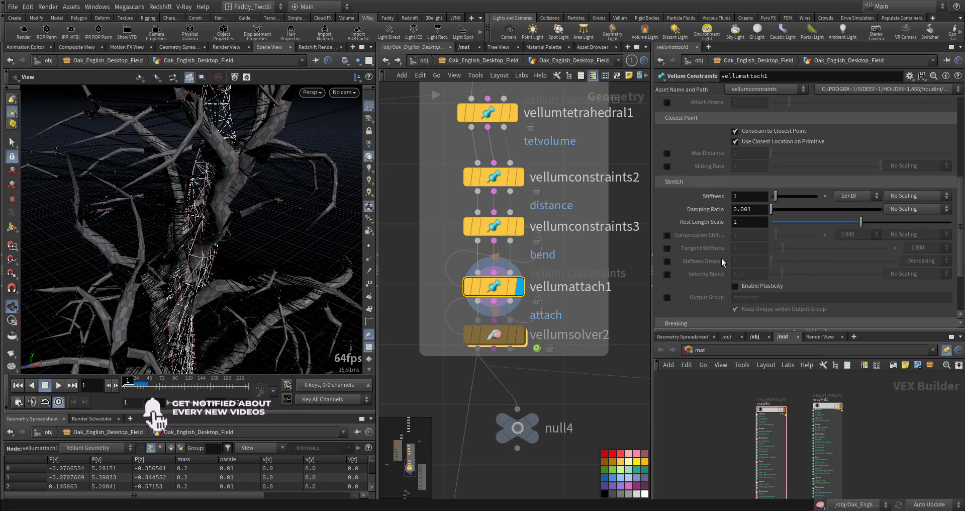
# - Display the vellumsolver2 node and play the branch simulation while viewing the whole tree
pyautogui.moveTo(566, 356); pyautogui.dragTo(532, 307, button='middle')
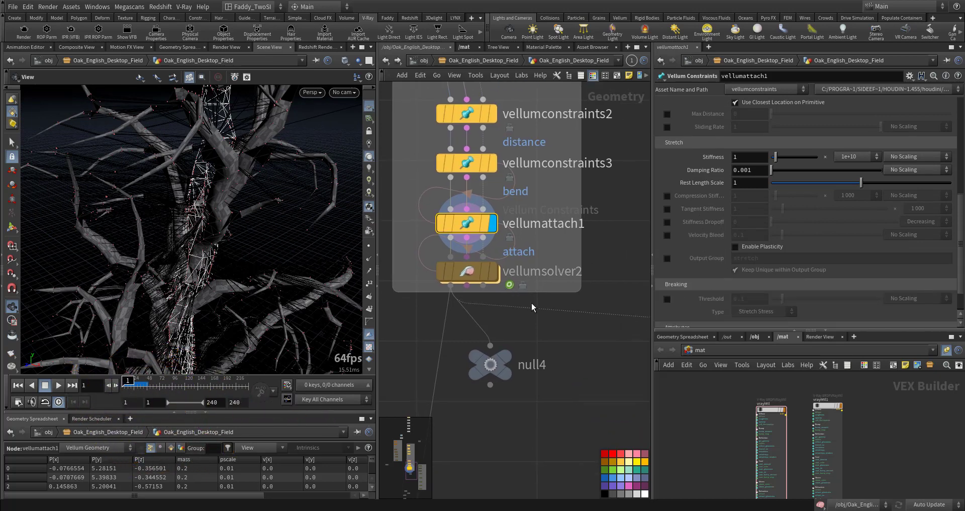
pyautogui.click(494, 275)
pyautogui.scroll(-5, 206, 276)
pyautogui.moveTo(207, 276); pyautogui.dragTo(225, 265)
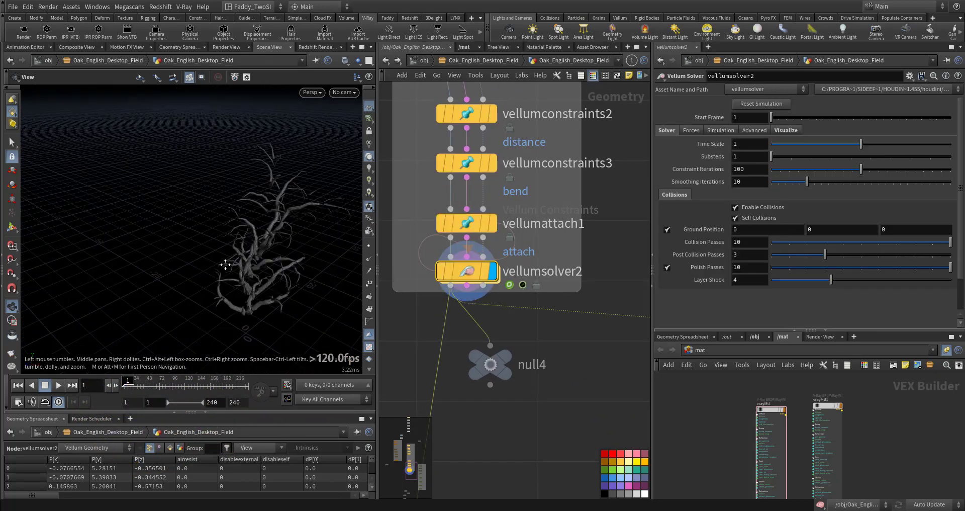
pyautogui.moveTo(225, 265); pyautogui.dragTo(165, 234, button='middle')
pyautogui.moveTo(110, 250); pyautogui.dragTo(194, 237)
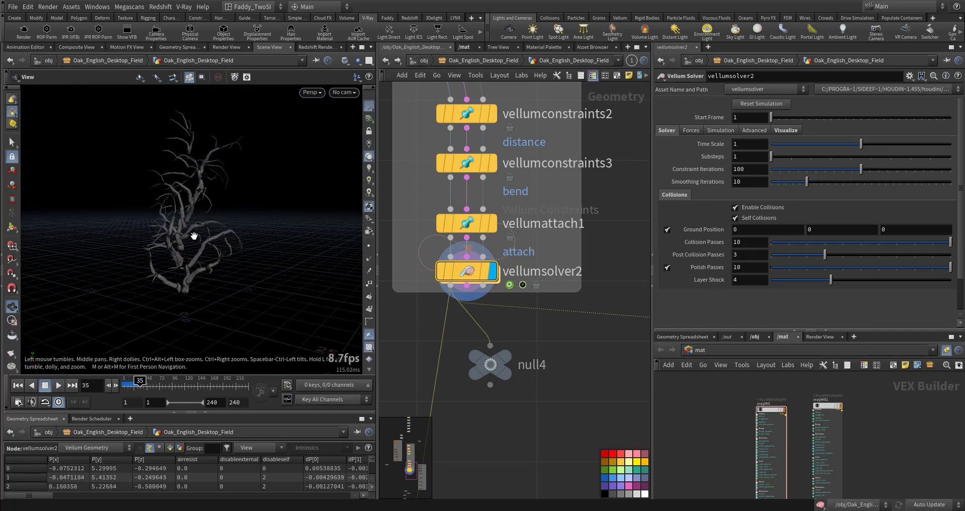
# - Check the popwind1 force inside vellumsolver2, replay the branch simulation at solver level and return to the first frame
pyautogui.doubleClick(484, 274)
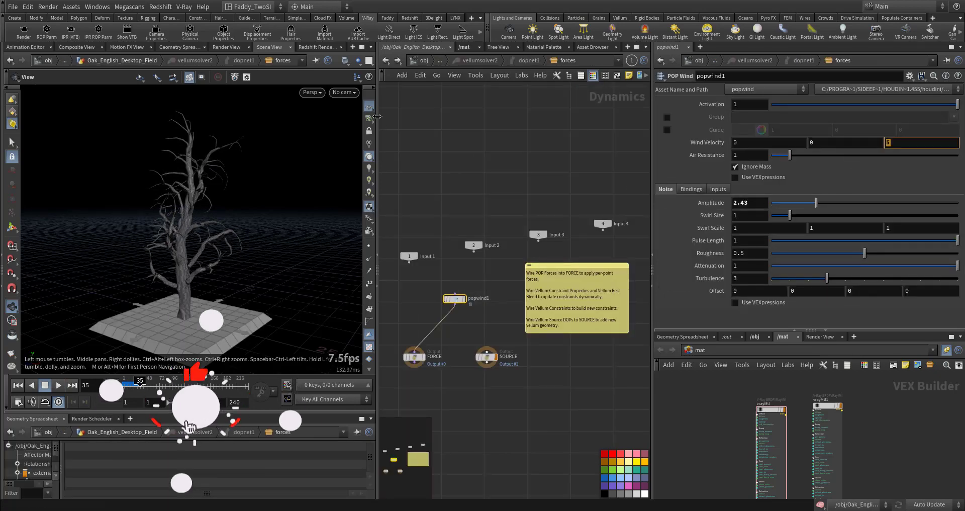
pyautogui.click(385, 61)
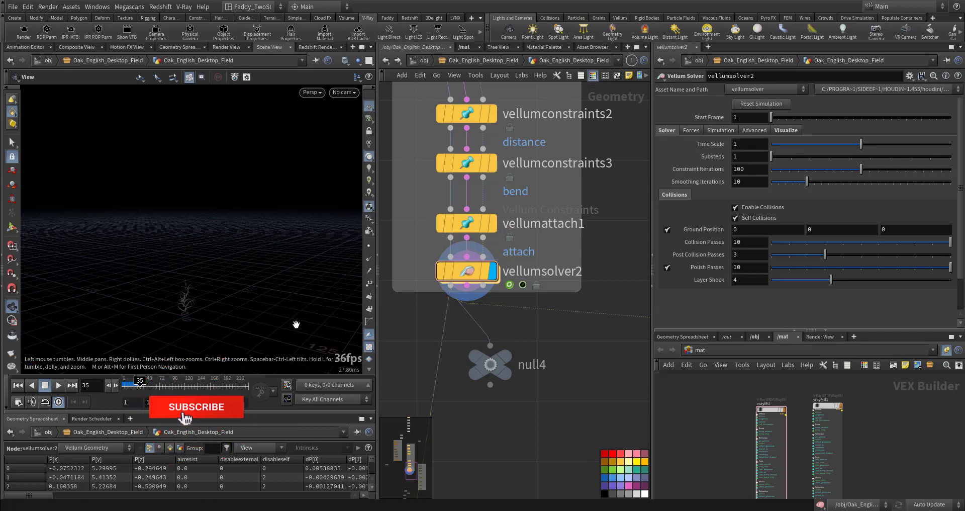
pyautogui.press('g')
pyautogui.press('Up')
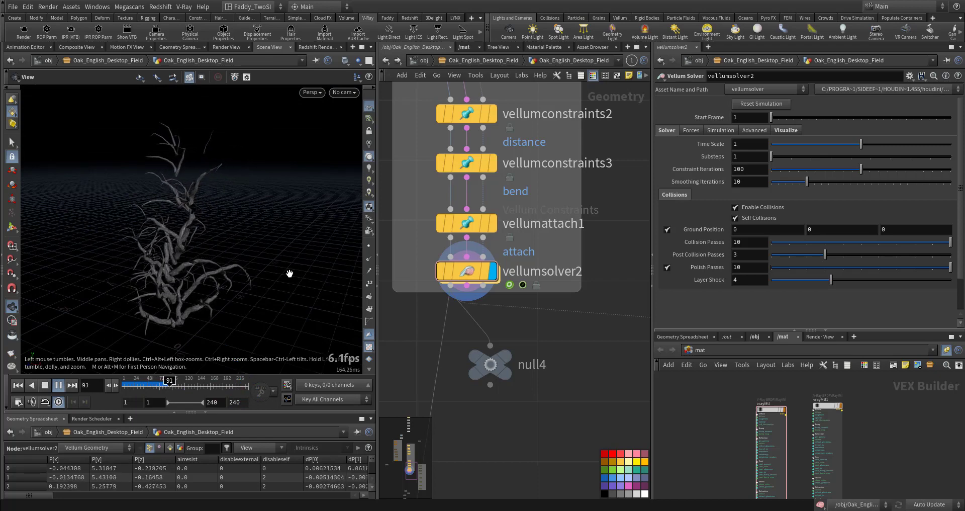
pyautogui.hotkey('ctrl', 'Up')
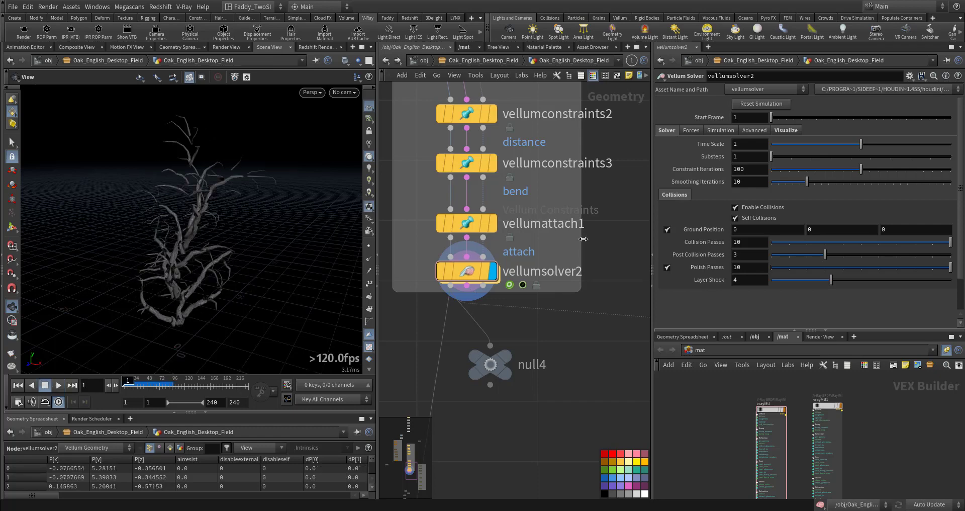
# - Display the leaves group node at the start of the leaf network
pyautogui.scroll(-1, 603, 231)
pyautogui.moveTo(631, 211); pyautogui.dragTo(537, 312, button='middle')
pyautogui.scroll(-5, 537, 312)
pyautogui.moveTo(587, 254); pyautogui.dragTo(602, 153, button='middle')
pyautogui.scroll(5, 587, 217)
pyautogui.click(579, 162)
pyautogui.click(527, 225)
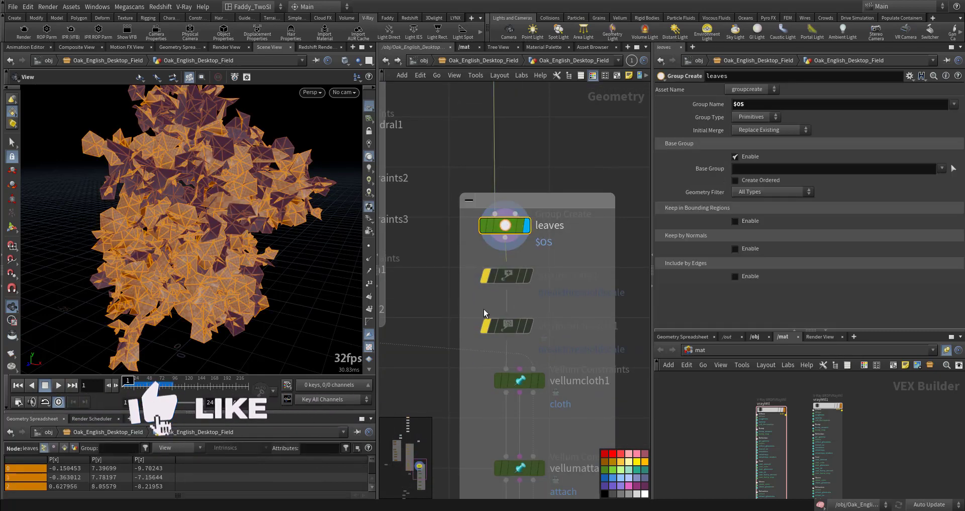
# - Look at the bypassed breakthreshold nodes, display the leaves' vellumcloth1 node and review its Cloth constraint settings
pyautogui.scroll(5, 559, 269)
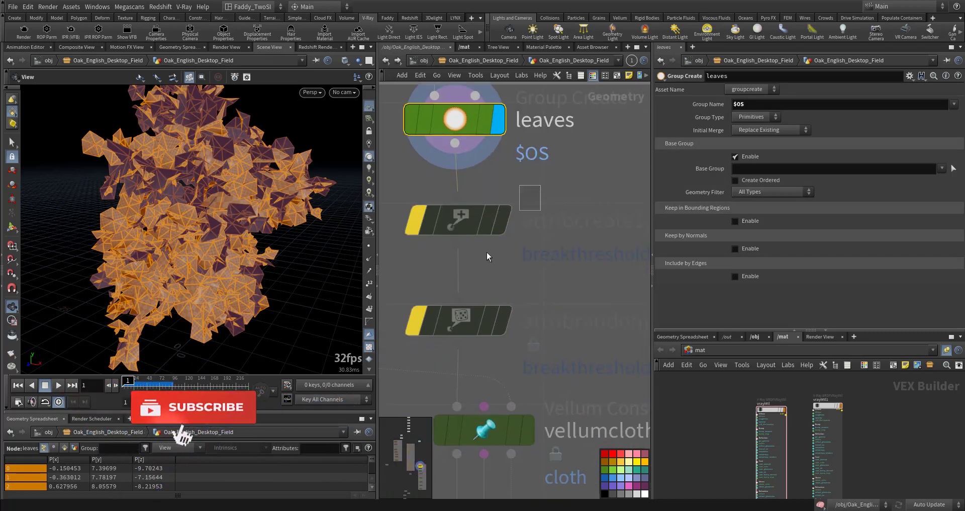
pyautogui.click(459, 219)
pyautogui.moveTo(575, 385); pyautogui.dragTo(559, 205, button='middle')
pyautogui.scroll(-3, 558, 205)
pyautogui.click(529, 241)
pyautogui.moveTo(438, 247); pyautogui.dragTo(534, 268, button='middle')
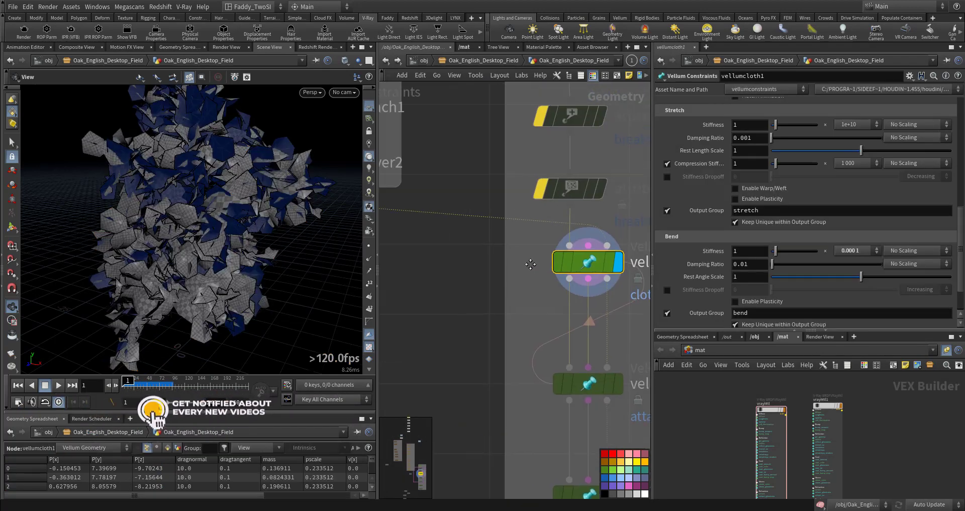
pyautogui.scroll(-4, 534, 269)
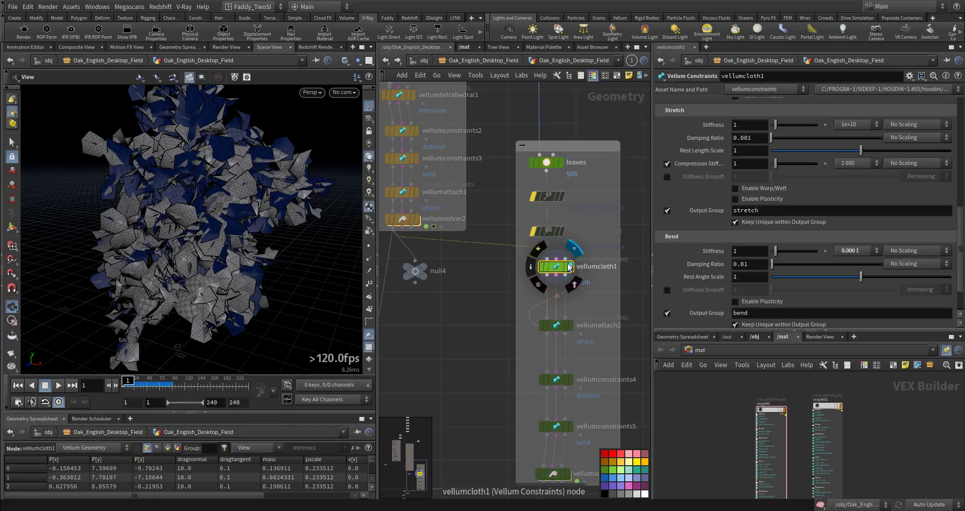
pyautogui.scroll(5, 570, 266)
pyautogui.scroll(5, 697, 213)
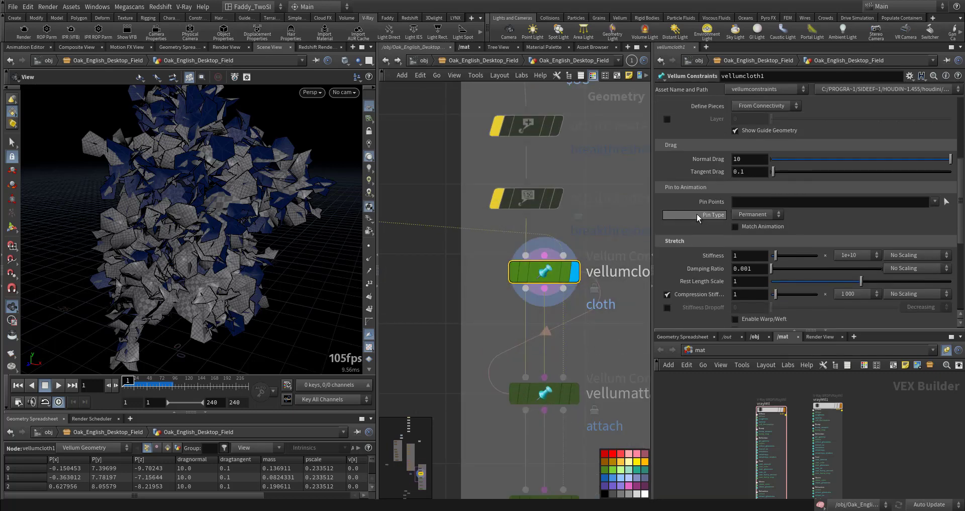
pyautogui.scroll(5, 696, 213)
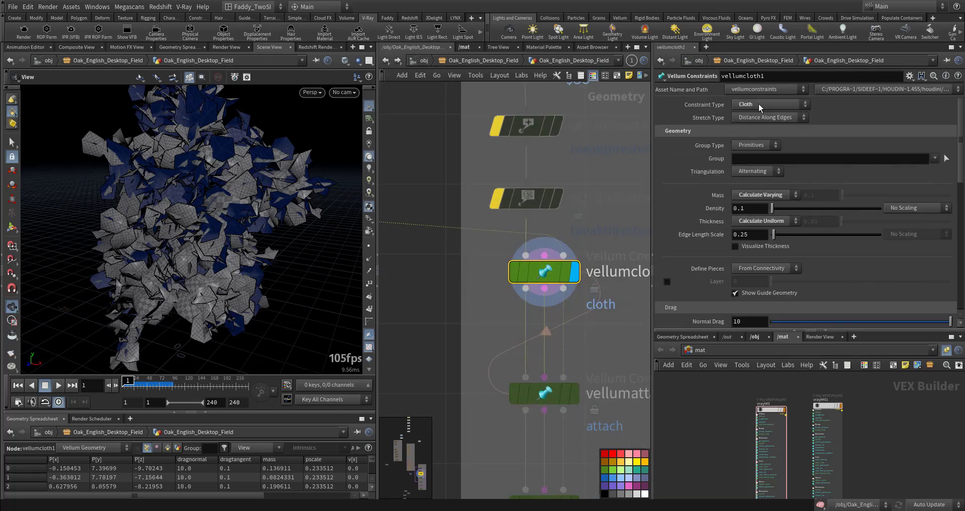
# - Display the vellumattach2 node and check the groups available for its Target Group, keeping branch
pyautogui.moveTo(269, 206); pyautogui.dragTo(258, 189)
pyautogui.moveTo(491, 317); pyautogui.dragTo(466, 230, button='middle')
pyautogui.click(521, 305)
pyautogui.moveTo(577, 359); pyautogui.dragTo(534, 326, button='middle')
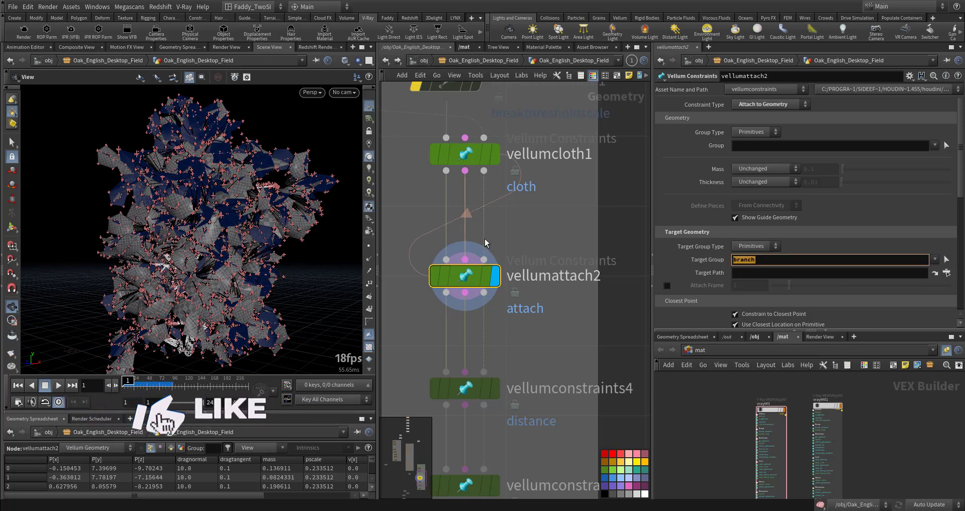
pyautogui.click(935, 259)
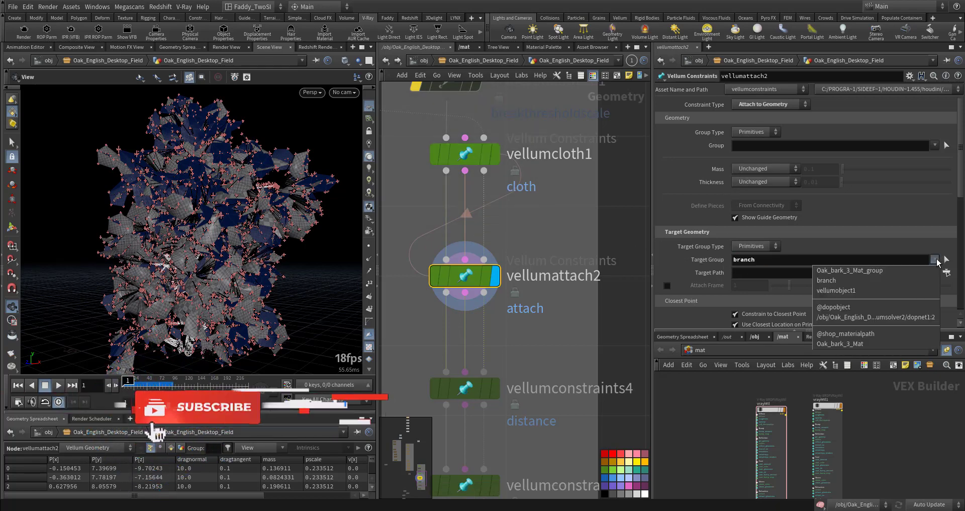
pyautogui.click(934, 260)
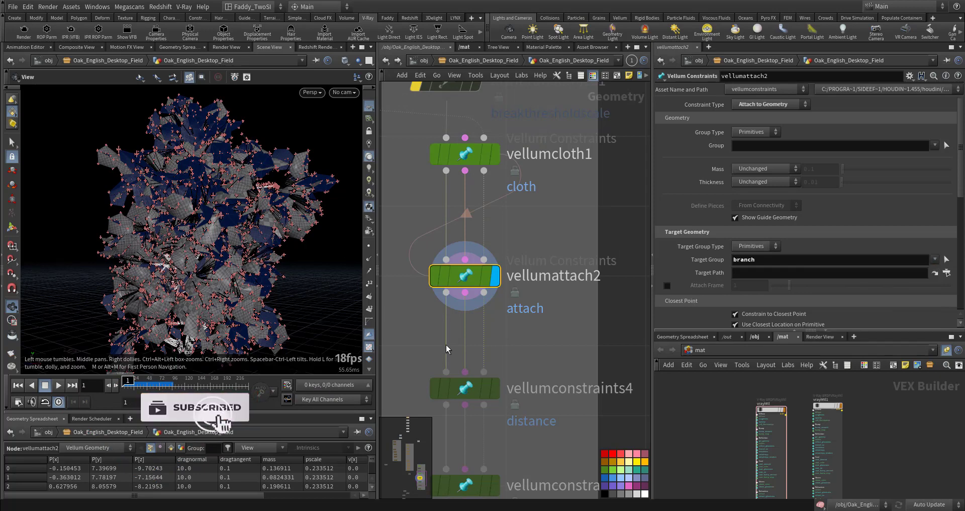
# - Display the leaves' vellumconstraints4 distance node and review its Distance Along Edges settings
pyautogui.moveTo(419, 351); pyautogui.dragTo(433, 267, button='middle')
pyautogui.click(509, 305)
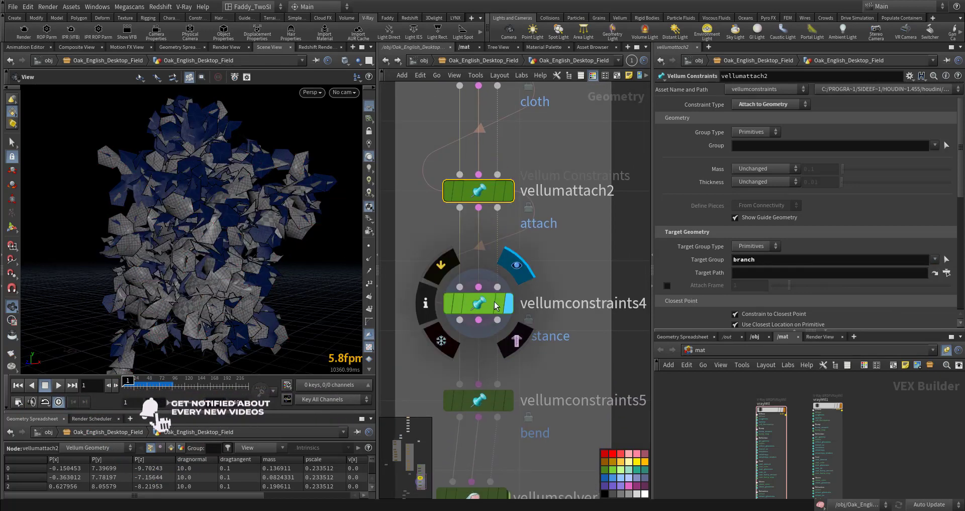
pyautogui.click(496, 305)
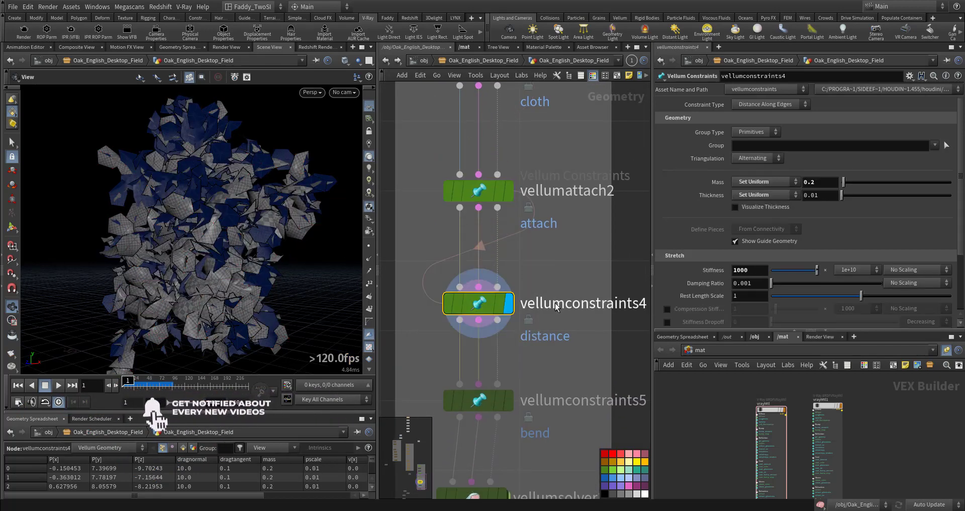
pyautogui.moveTo(496, 305); pyautogui.dragTo(489, 294, button='middle')
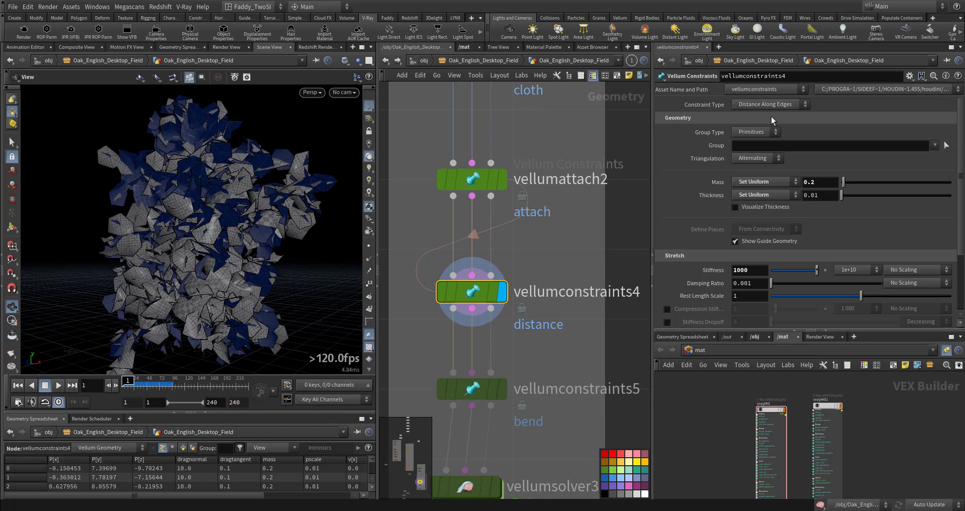
# - Display the leaves' vellumconstraints5 bend node and review its Bend Across Triangles settings
pyautogui.moveTo(484, 392); pyautogui.dragTo(484, 322, button='middle')
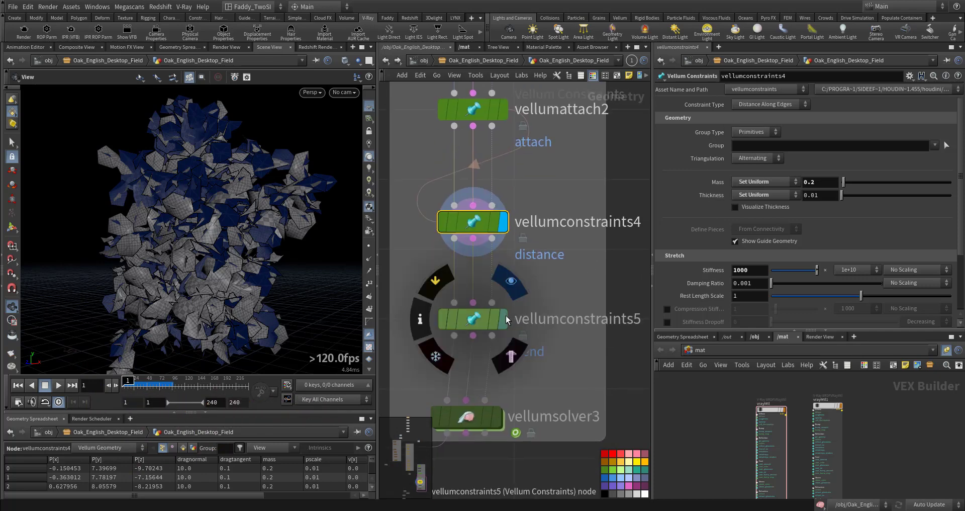
pyautogui.click(502, 319)
pyautogui.click(484, 322)
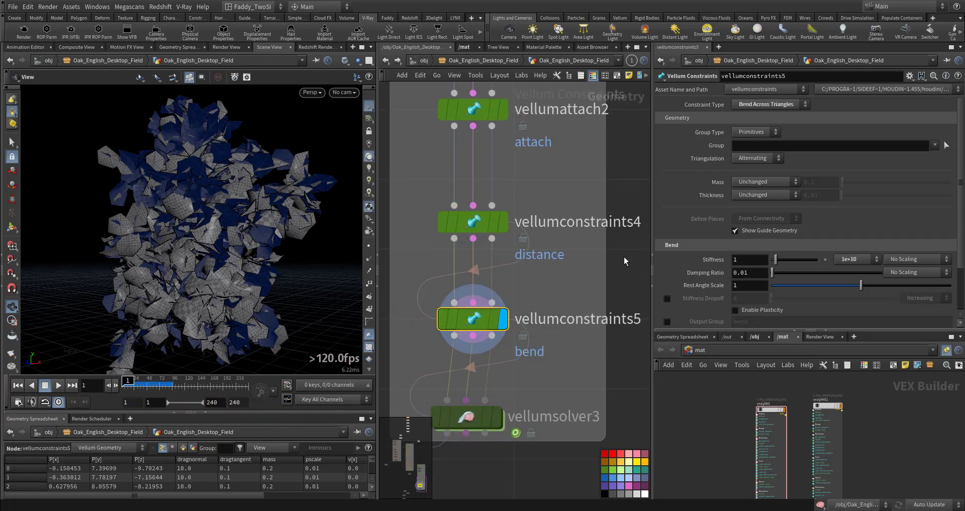
# - Check the popwind1 settings inside vellumsolver3, return to the geometry network and view the solver's full leaf canopy
pyautogui.moveTo(581, 253); pyautogui.dragTo(564, 144, button='middle')
pyautogui.moveTo(482, 304)
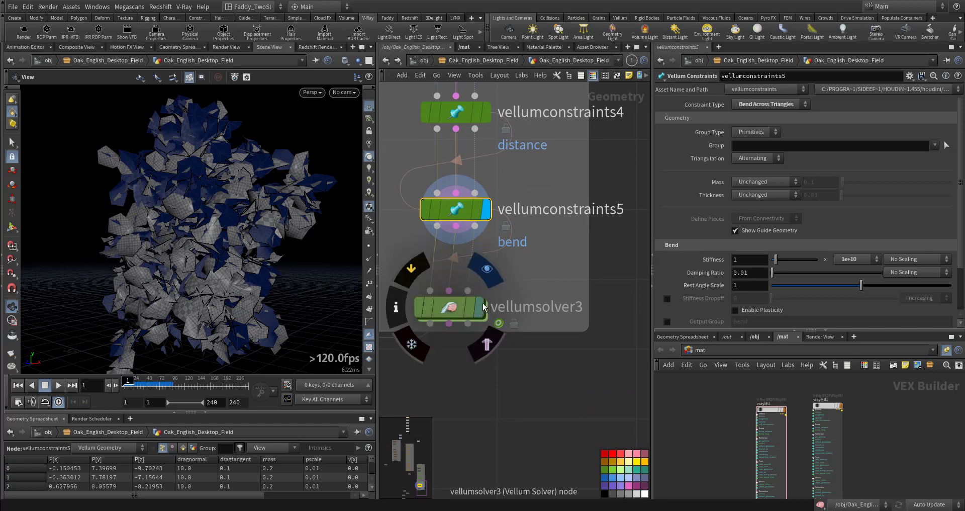
pyautogui.doubleClick(451, 310)
pyautogui.moveTo(409, 298); pyautogui.dragTo(408, 298)
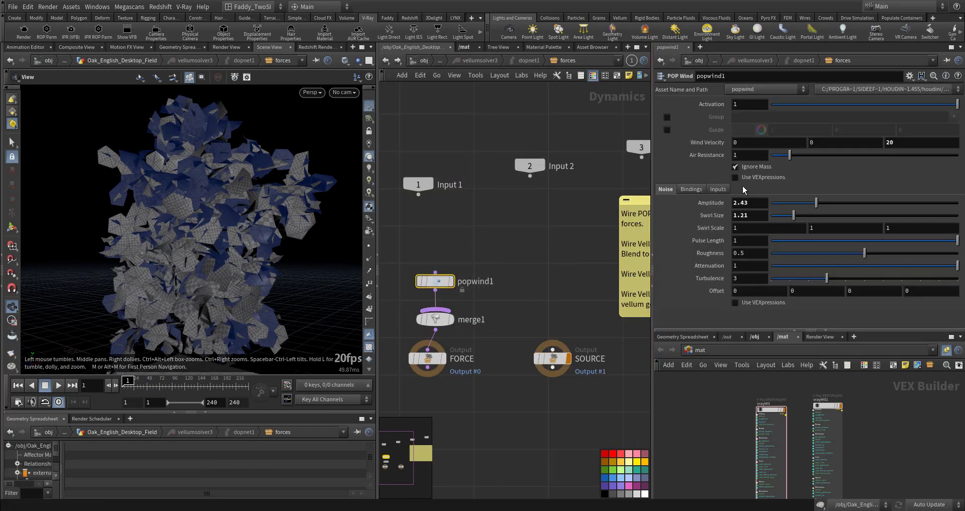
pyautogui.click(385, 61)
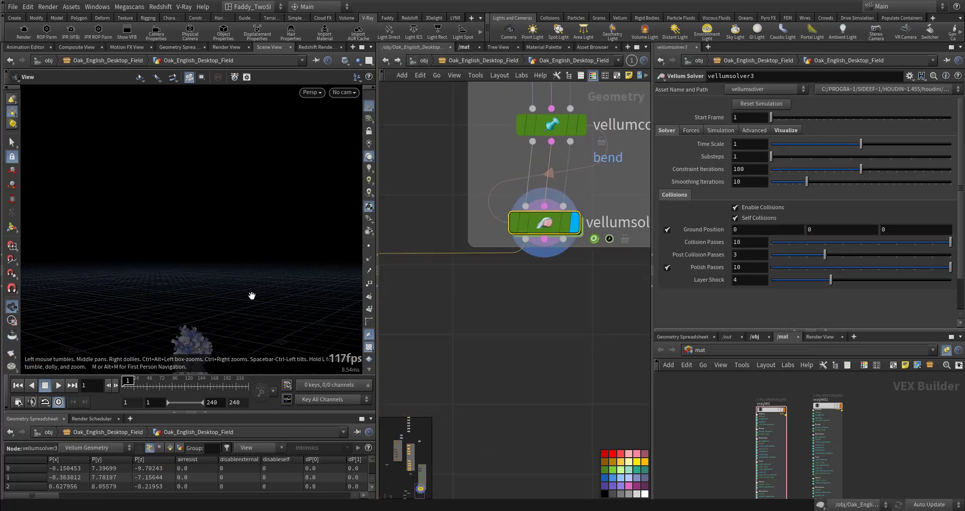
pyautogui.hotkey('space', 'g')
pyautogui.moveTo(269, 291); pyautogui.dragTo(214, 289, button='right')
pyautogui.moveTo(213, 289); pyautogui.dragTo(226, 262)
# - Select vellumcloth1 in the leaf network and review its Drag, Stretch and Bend settings
pyautogui.moveTo(471, 217); pyautogui.dragTo(470, 221, button='middle')
pyautogui.press('h')
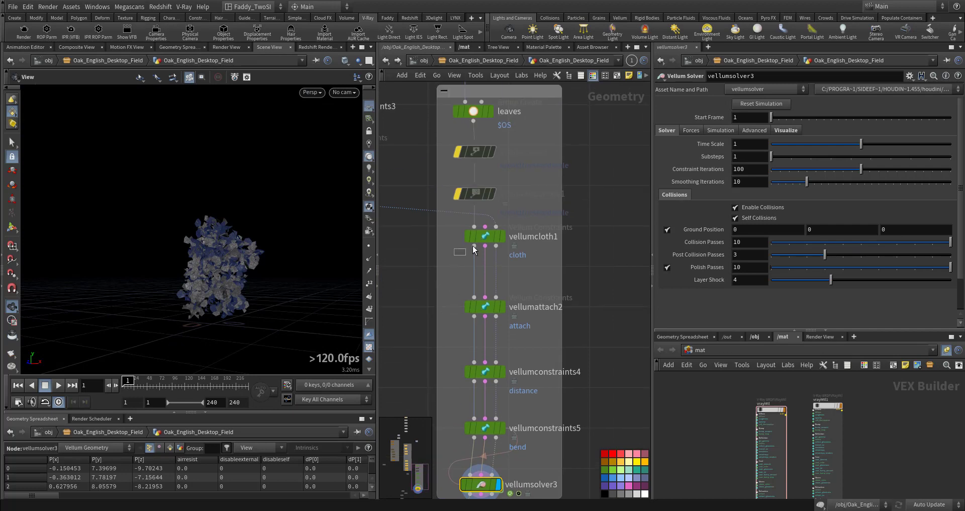
pyautogui.click(491, 236)
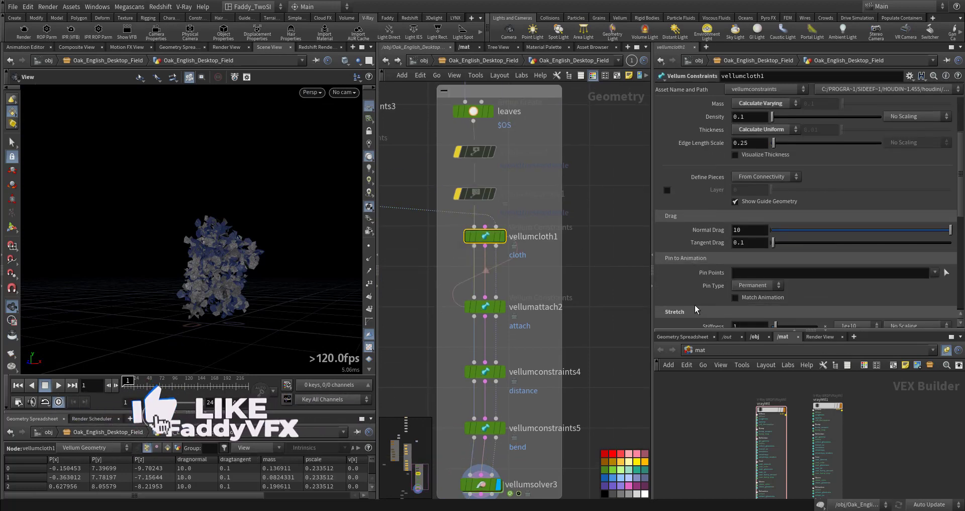
pyautogui.scroll(-10, 696, 303)
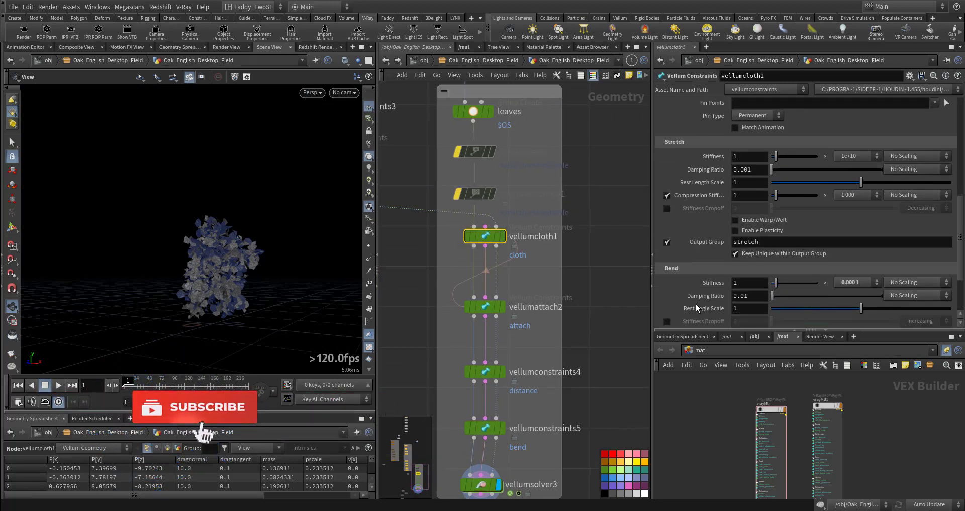
pyautogui.scroll(-3, 696, 303)
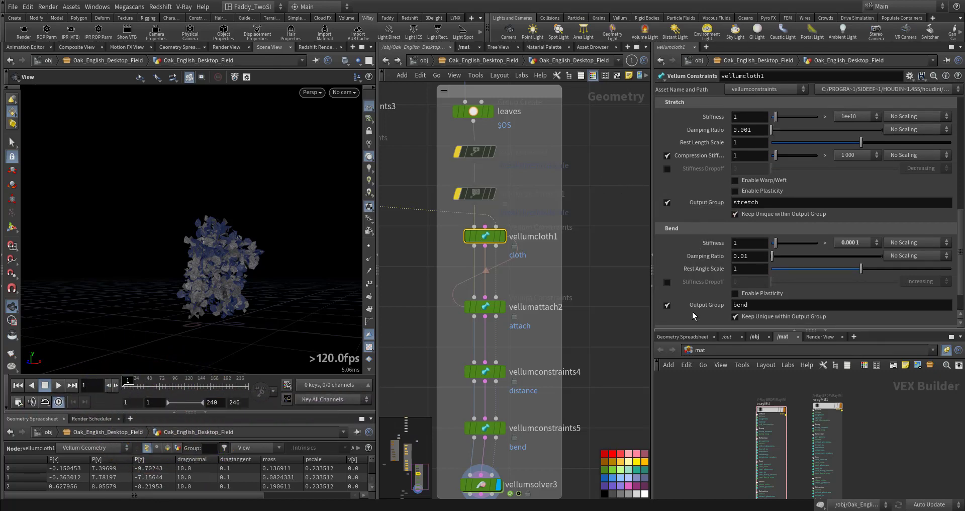
pyautogui.scroll(-3, 692, 316)
pyautogui.scroll(5, 694, 316)
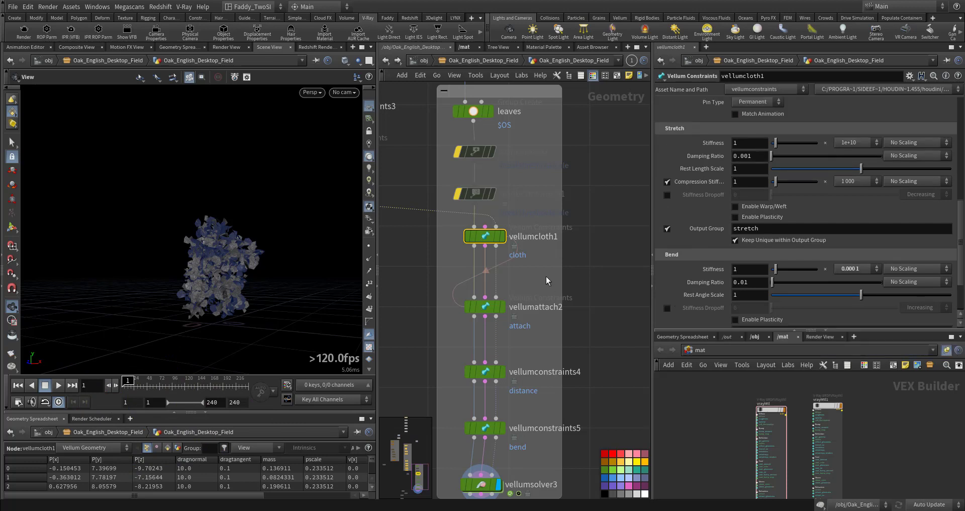
# - Select vellumattach2 and review its Stretch settings and the Breaking threshold based on Stretch Distance
pyautogui.click(495, 305)
pyautogui.scroll(-3, 689, 300)
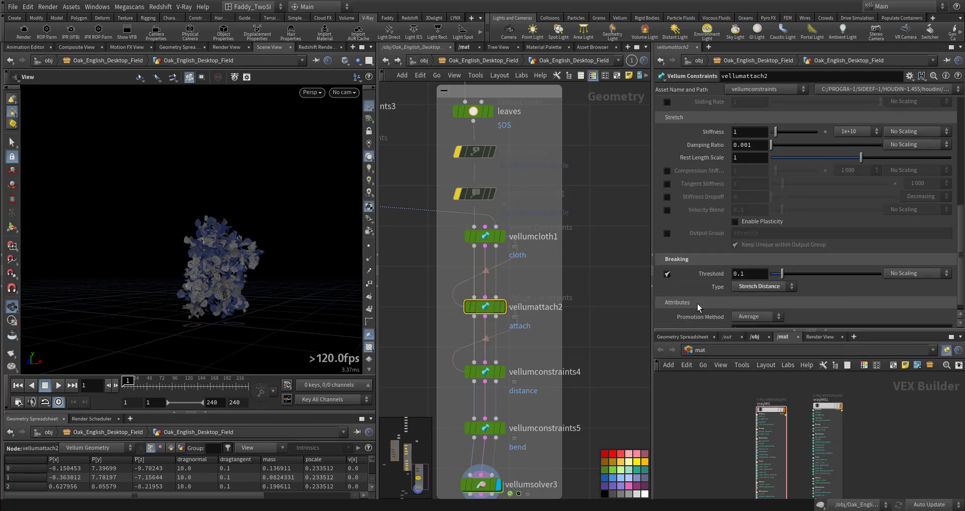
pyautogui.scroll(-1, 698, 303)
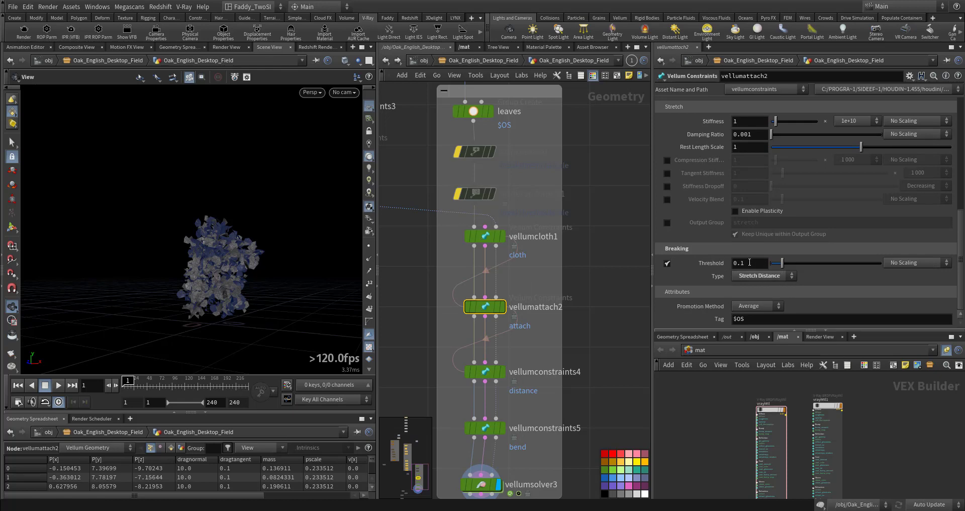
# - Play the leaf simulation and look over the leaf network from its inputs down to vellumsolver3
pyautogui.moveTo(607, 221); pyautogui.dragTo(610, 399, button='middle')
pyautogui.moveTo(584, 336); pyautogui.dragTo(578, 427, button='middle')
pyautogui.scroll(-1, 543, 295)
pyautogui.scroll(-3, 543, 295)
pyautogui.moveTo(542, 249)
pyautogui.mouseDown(button='middle')
pyautogui.moveTo(577, 375)
pyautogui.moveTo(575, 405)
pyautogui.moveTo(561, 245)
pyautogui.mouseUp(button='middle')
pyautogui.scroll(4, 575, 390)
pyautogui.moveTo(598, 329); pyautogui.dragTo(604, 76, button='middle')
pyautogui.moveTo(612, 300); pyautogui.dragTo(612, 222, button='middle')
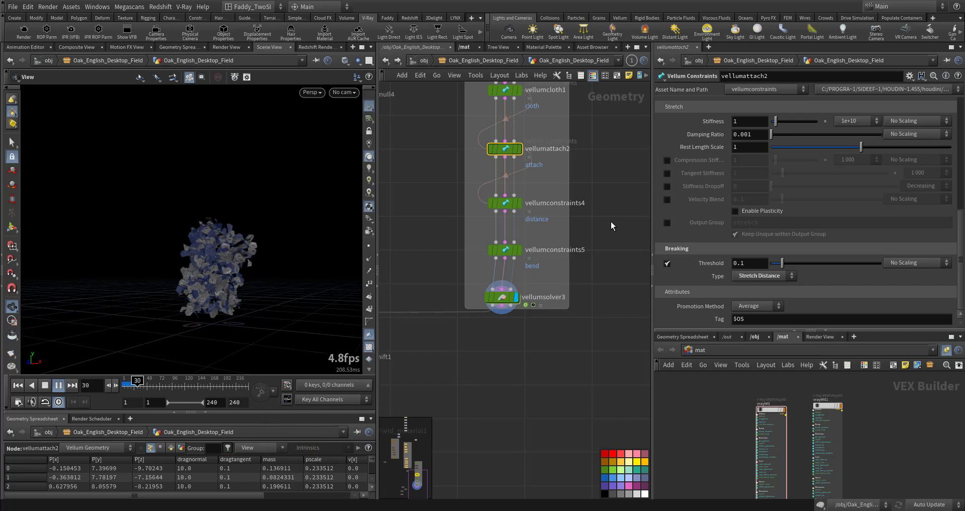
# - Return to the first frame, display merge1 with all three solver results and view the tree through cam1
pyautogui.hotkey('ctrl', 'Up')
pyautogui.moveTo(400, 366); pyautogui.dragTo(585, 234, button='middle')
pyautogui.click(494, 197)
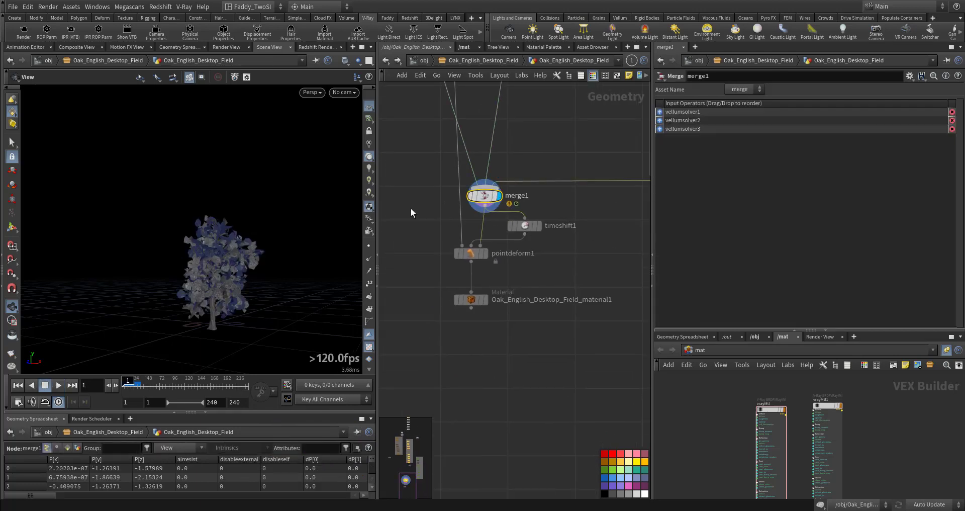
pyautogui.click(347, 93)
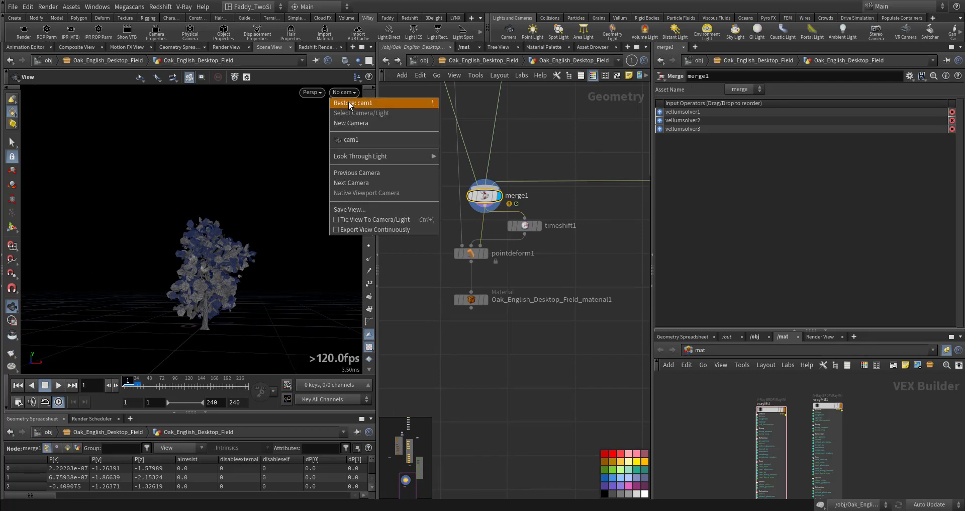
pyautogui.click(346, 140)
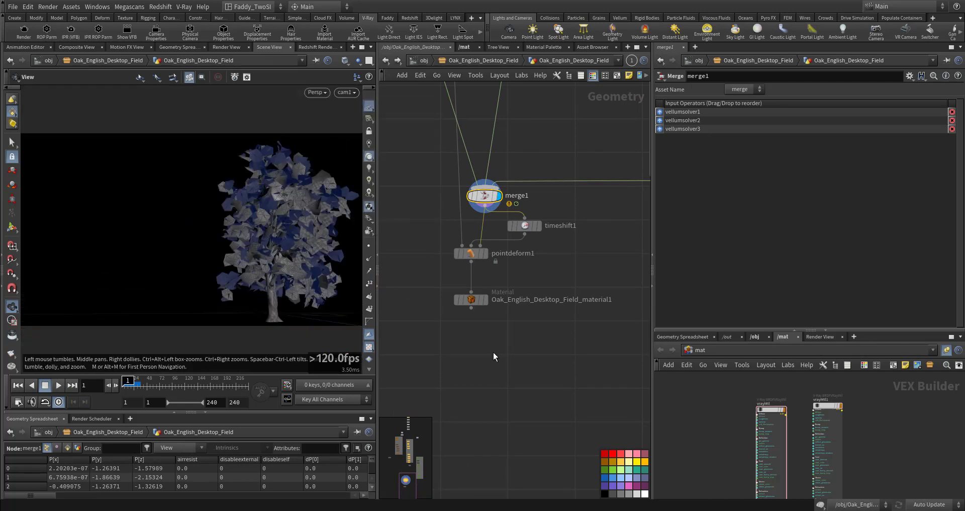
# - Play the merged tree simulation in an enlarged viewport, restore the layout and stop playback at frame 172
pyautogui.press('Up')
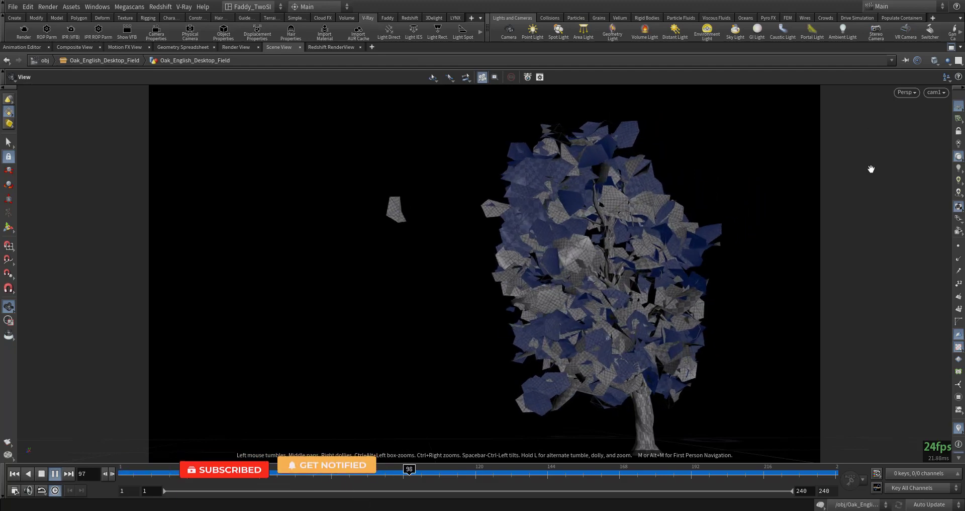
pyautogui.hotkey('ctrl', 'b')
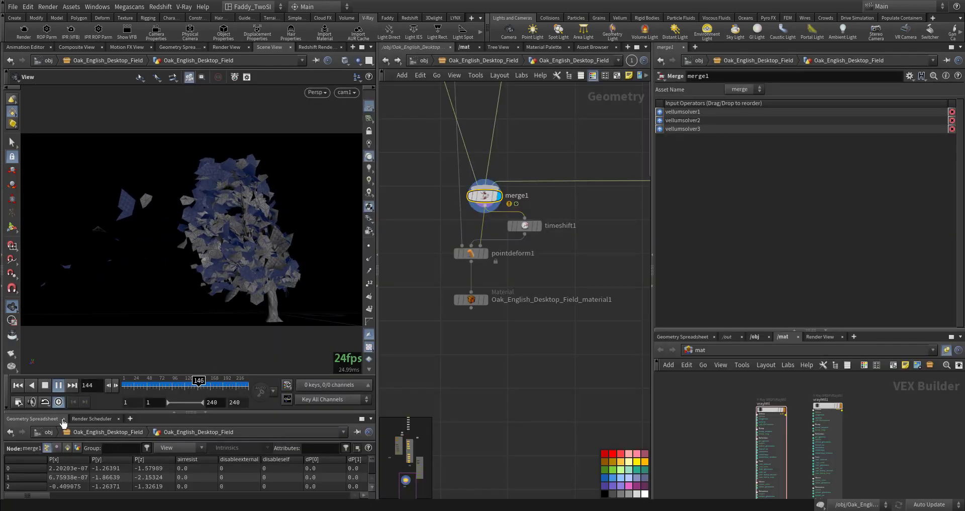
pyautogui.click(58, 386)
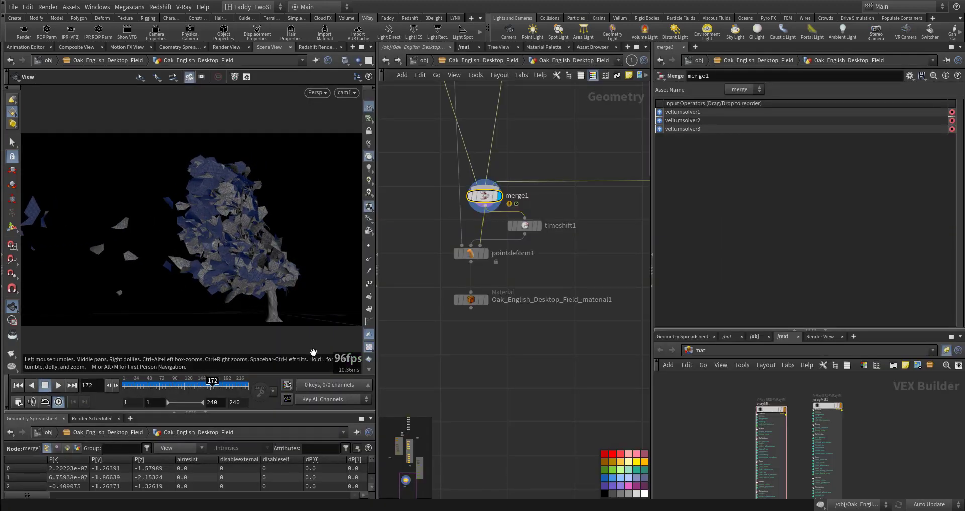
# - Display pointdeform1 and select timeshift1 to review its By Frame setting
pyautogui.scroll(3, 510, 251)
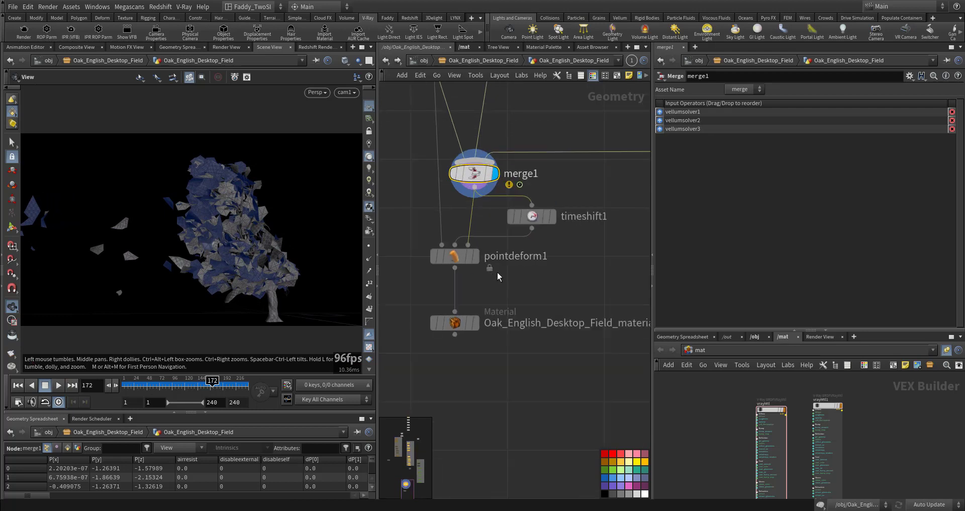
pyautogui.click(475, 257)
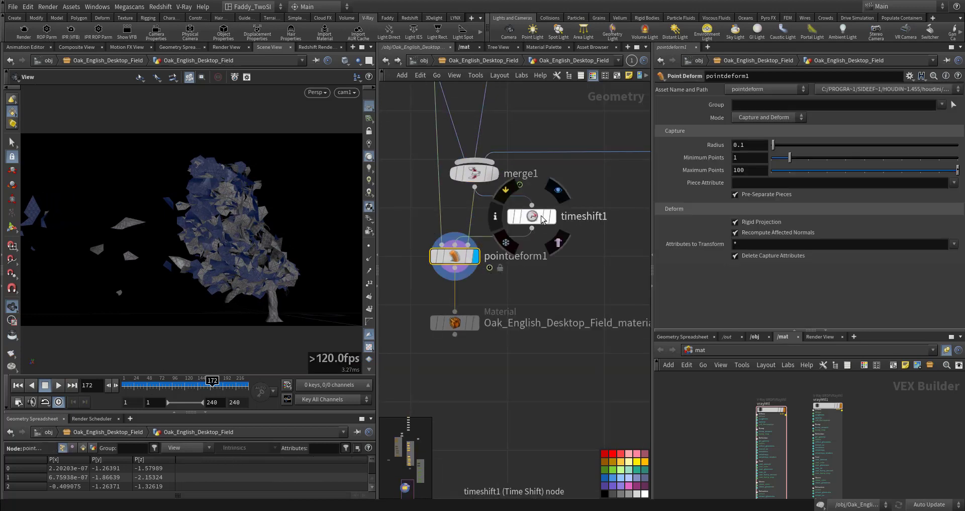
pyautogui.click(541, 217)
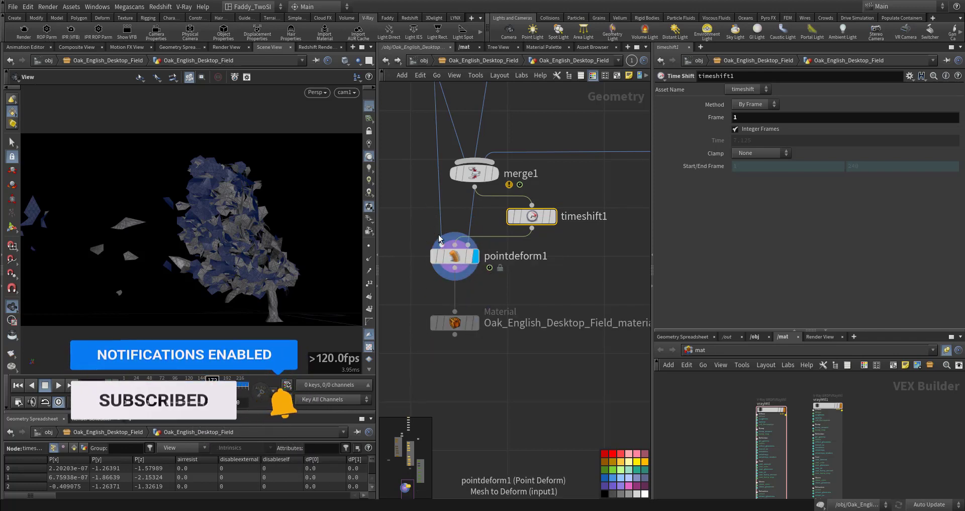
# - Trace pointdeform1's mesh input up the network to null1 and display that undeformed tree
pyautogui.scroll(-8, 427, 201)
pyautogui.moveTo(416, 179); pyautogui.dragTo(465, 391, button='middle')
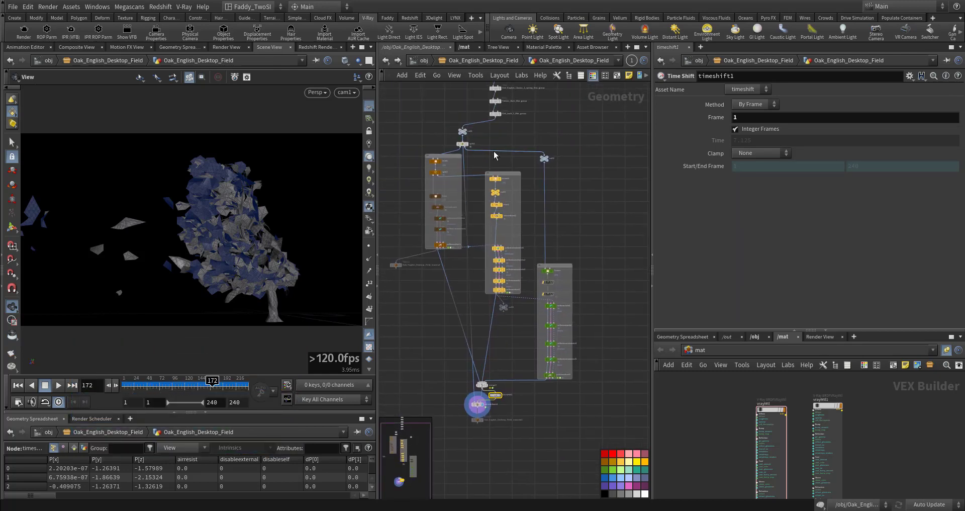
pyautogui.scroll(4, 470, 131)
pyautogui.click(465, 132)
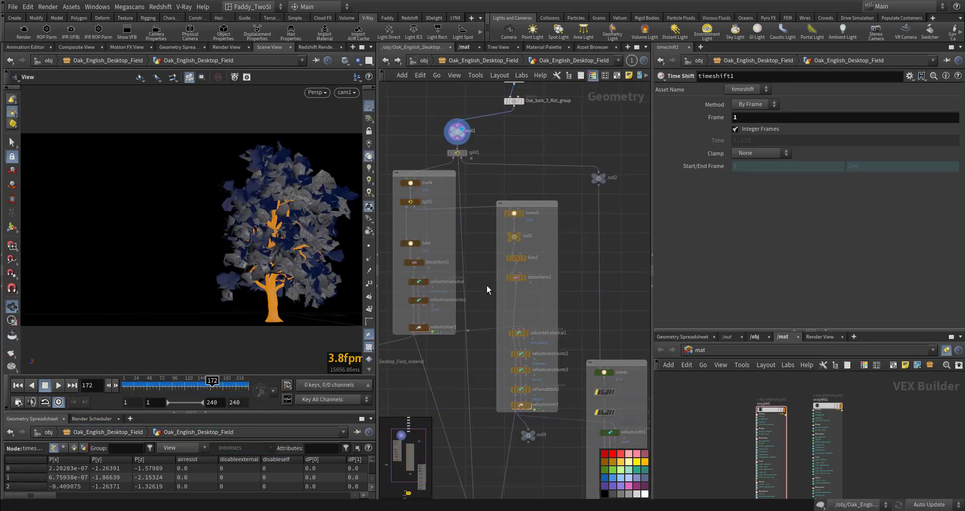
# - Display the final Oak_English_Desktop_Field_material1 node below pointdeform1
pyautogui.moveTo(480, 284); pyautogui.dragTo(545, 75, button='middle')
pyautogui.moveTo(460, 313); pyautogui.dragTo(455, 153, button='middle')
pyautogui.scroll(2, 523, 321)
pyautogui.click(534, 323)
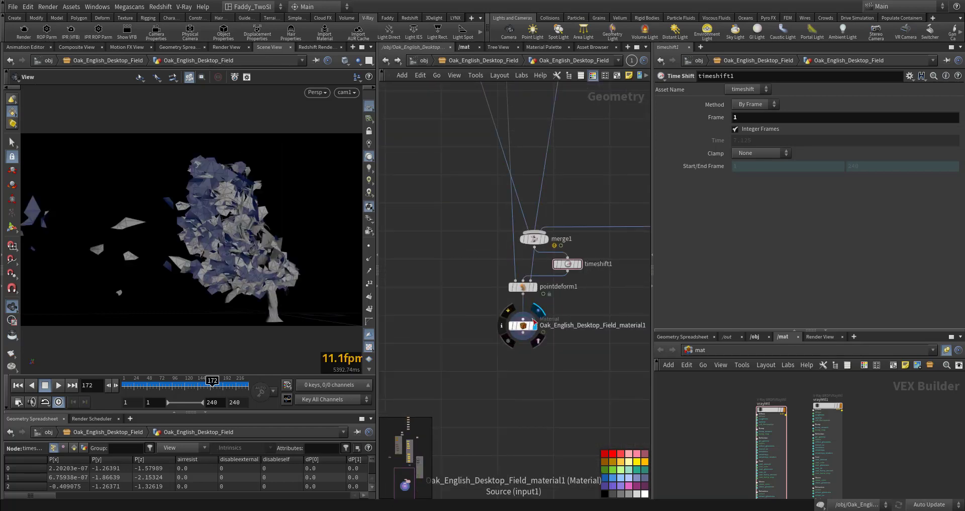
# - Run an interactive V-Ray render of the wind-blown tree in the frame buffer, then close it
pyautogui.moveTo(468, 306); pyautogui.dragTo(472, 282, button='middle')
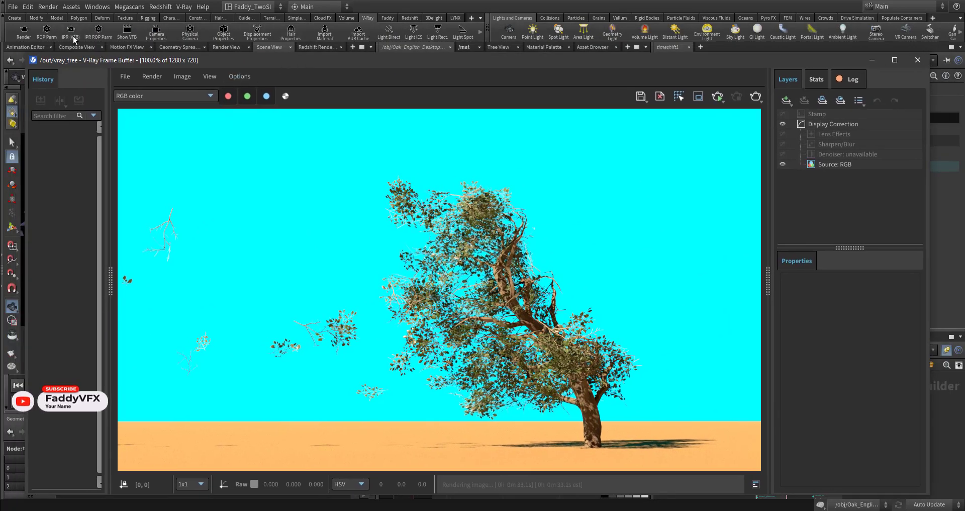
pyautogui.click(74, 36)
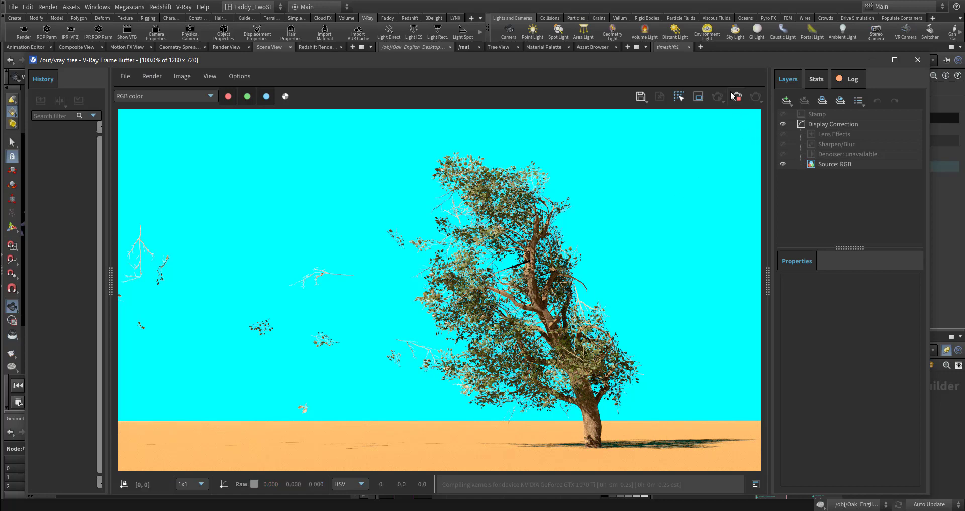
pyautogui.click(917, 60)
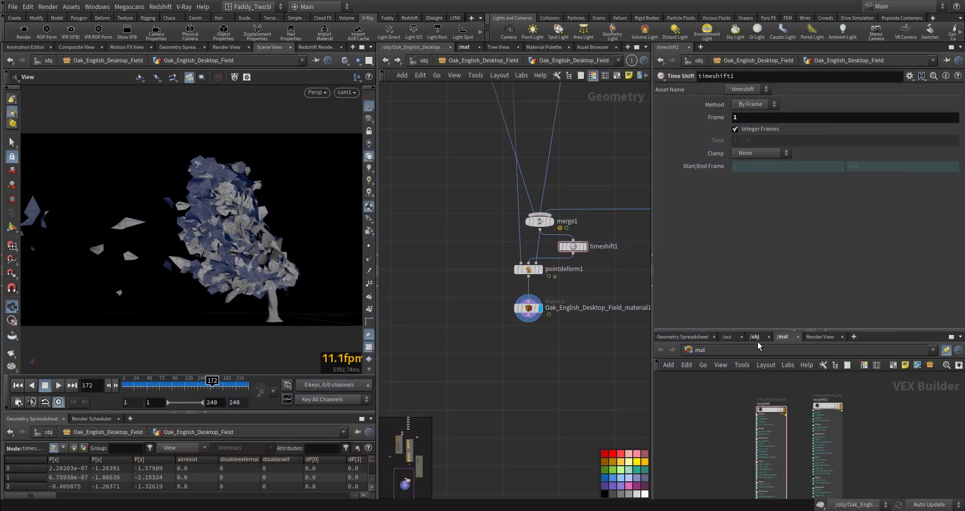
# - Open the vray_tree renderer in the /out network and check its export settings and CUDA GPU device selection
pyautogui.click(730, 337)
pyautogui.click(863, 421)
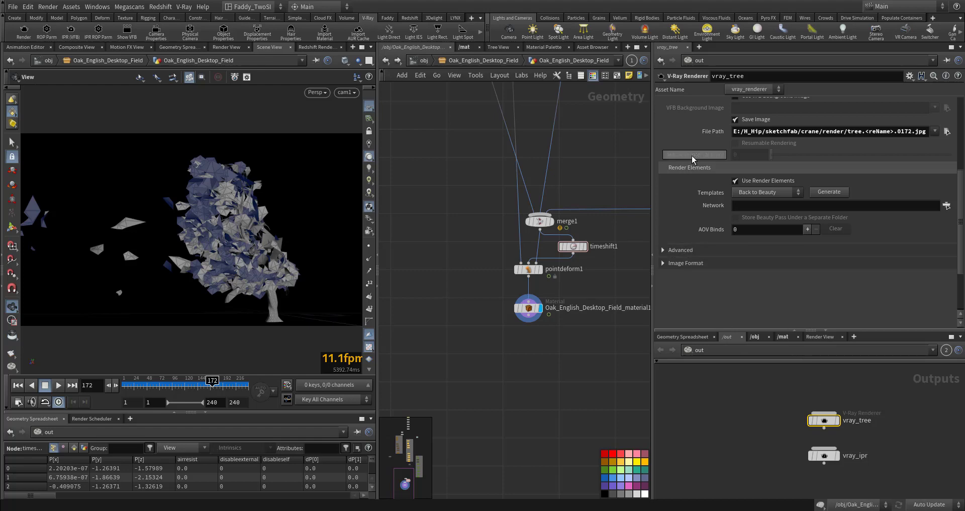
pyautogui.scroll(5, 692, 157)
pyautogui.click(672, 214)
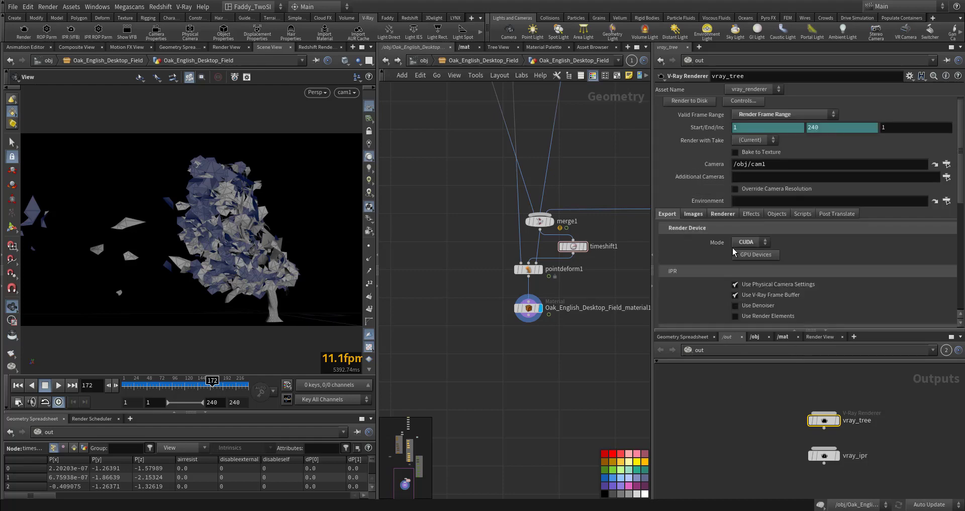
pyautogui.click(760, 255)
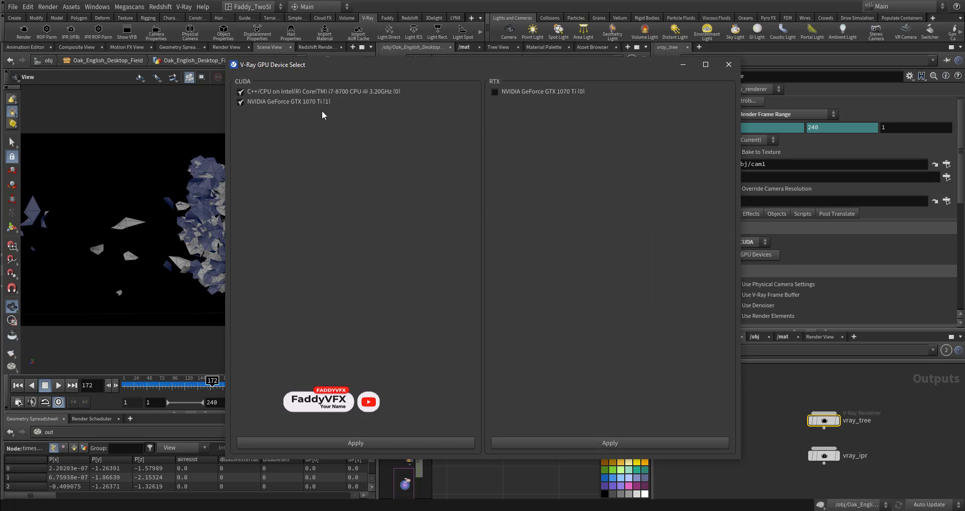
pyautogui.click(729, 65)
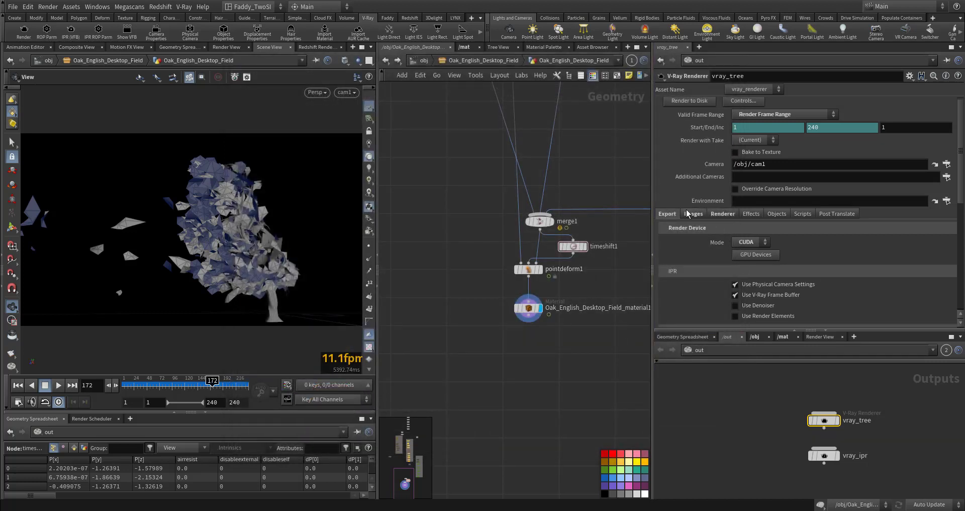
# - Review vray_tree's Renderer settings for Camera, Global Illumination and the Image Sampler
pyautogui.click(717, 213)
pyautogui.scroll(-3, 711, 266)
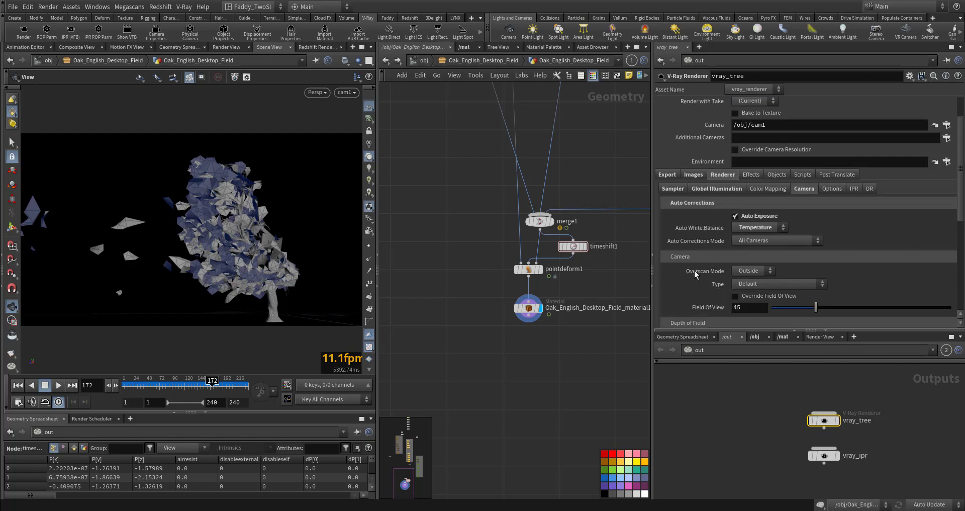
pyautogui.scroll(3, 698, 257)
pyautogui.click(712, 216)
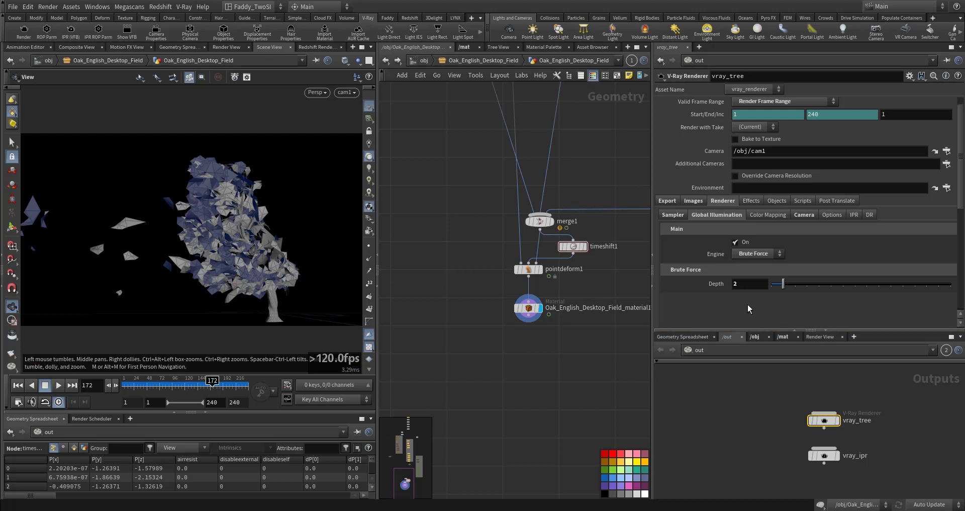
pyautogui.click(673, 214)
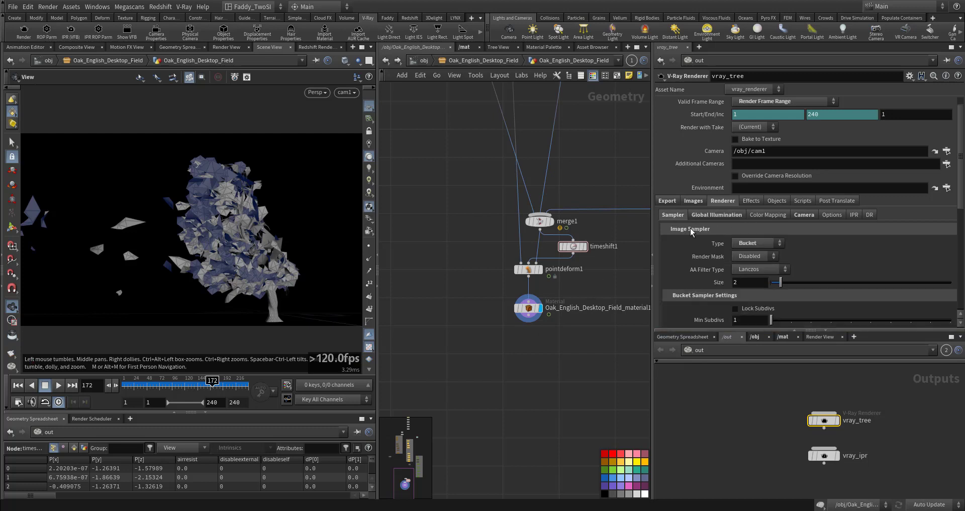
pyautogui.scroll(-3, 705, 264)
pyautogui.scroll(4, 701, 218)
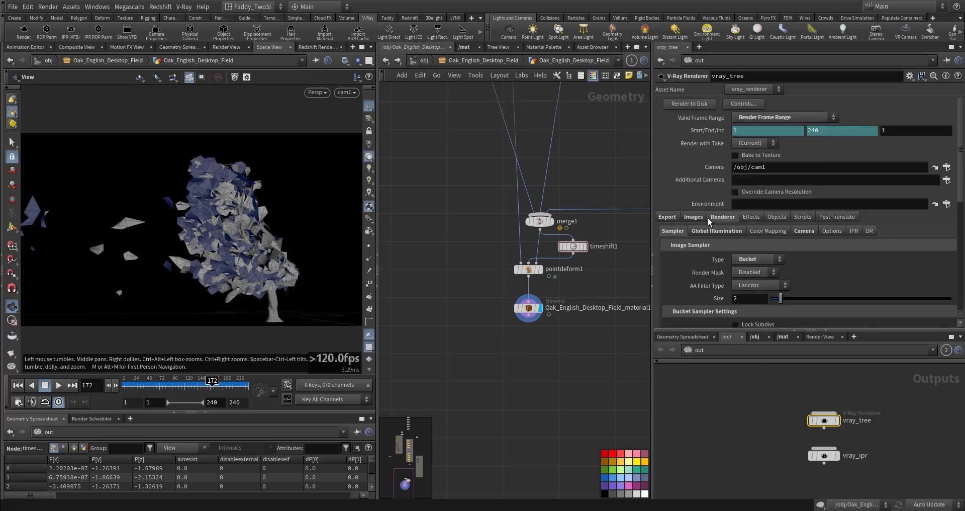